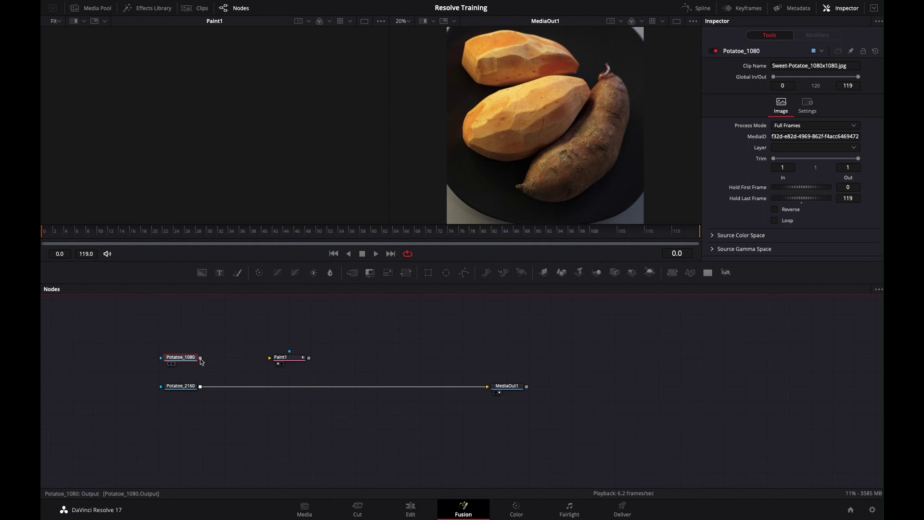
Step: Connect the output of Potatoe_1080 to the input of the Paint1 node
drag(192, 366, 214, 352)
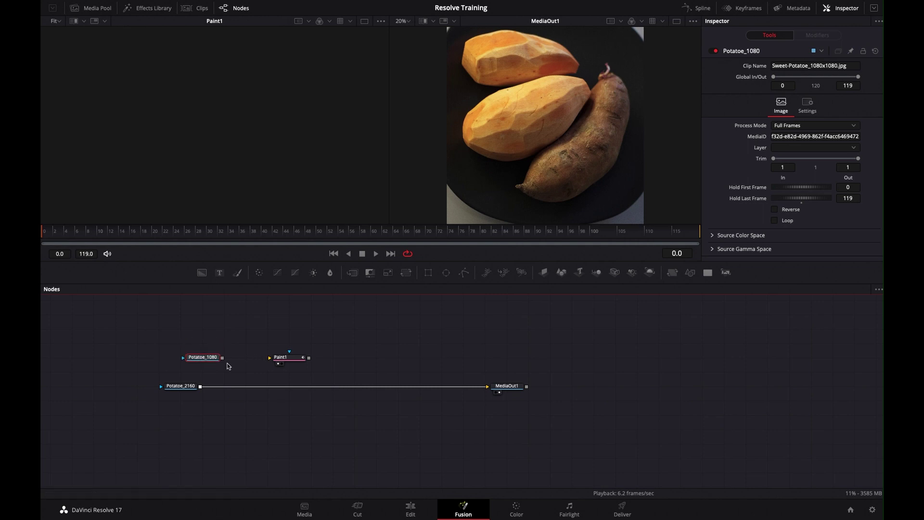
key(ctrl+z)
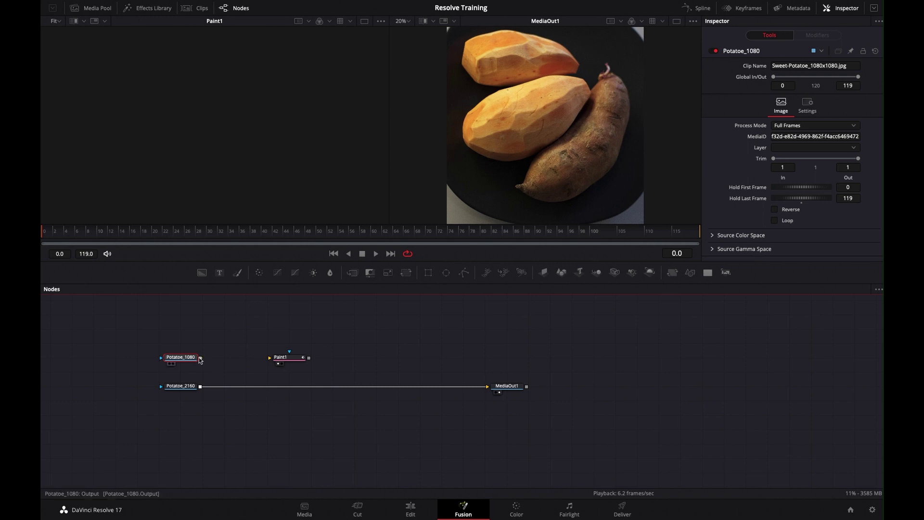
drag(200, 357, 273, 359)
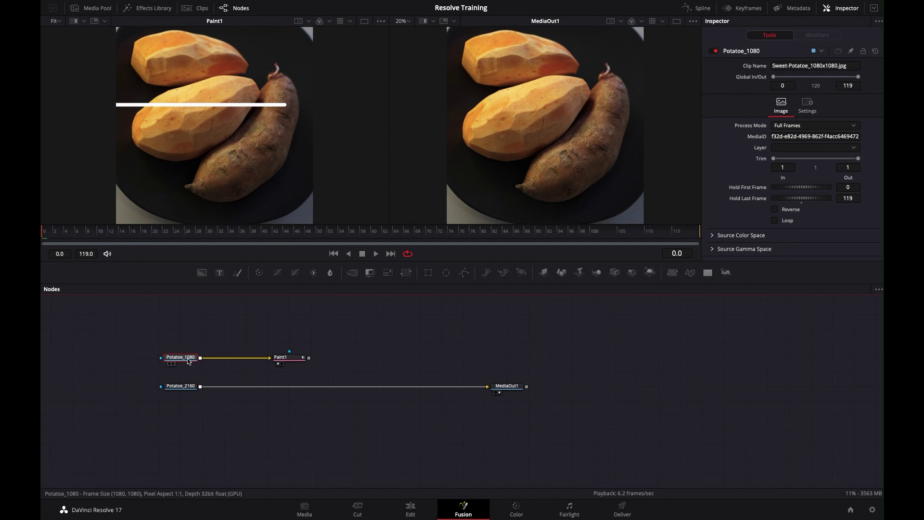
Step: Connect Potatoe_2160 to Paint1 in place of Potatoe_1080 and fit the image in the Paint1 viewer
mouse_move(188, 361)
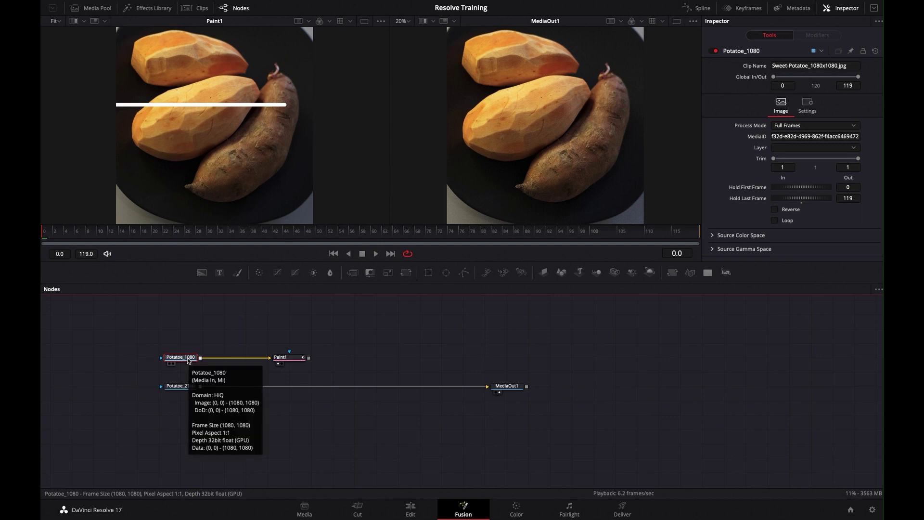
mouse_move(184, 388)
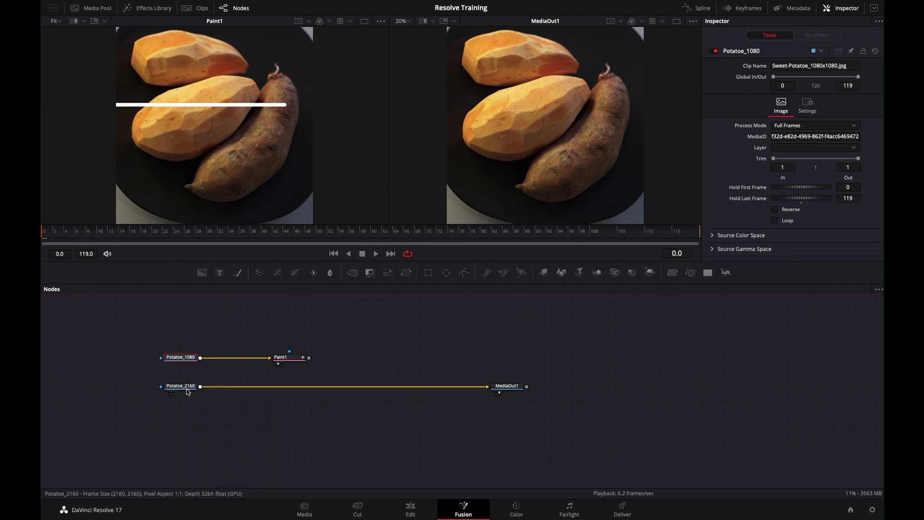
mouse_move(200, 386)
mouse_down()
mouse_move(266, 369)
mouse_move(271, 358)
mouse_up()
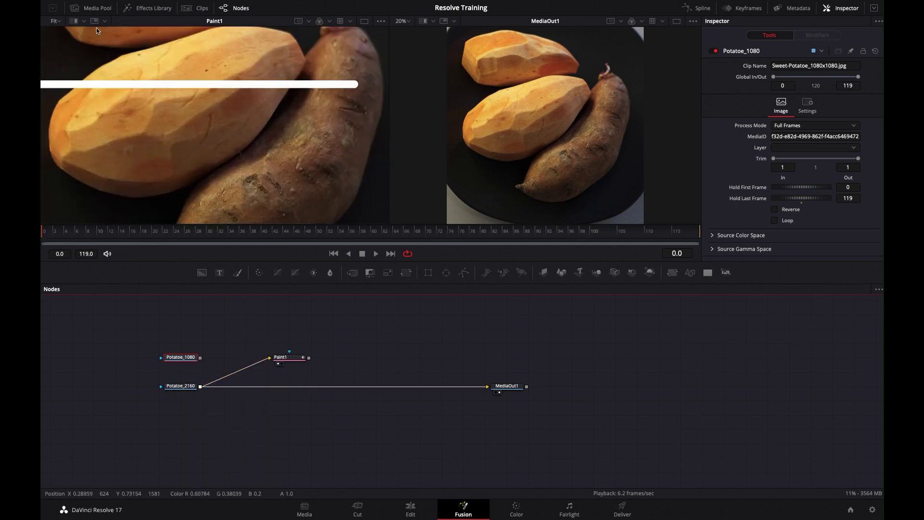
click(60, 21)
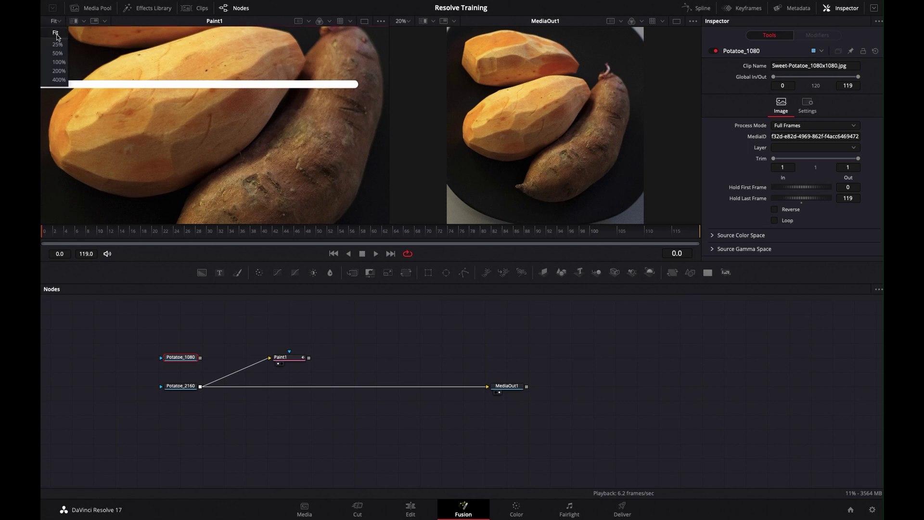
click(56, 33)
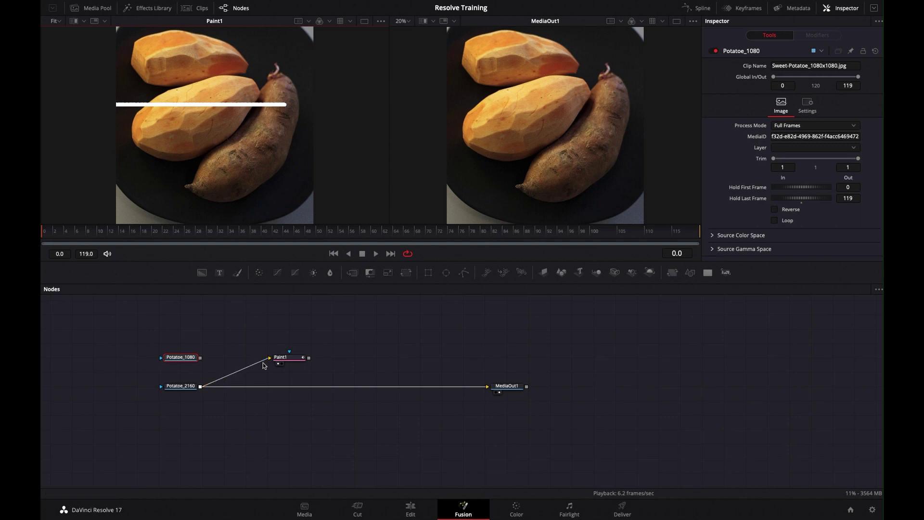
Step: Feed Paint1 from Potatoe_1080 instead of Potatoe_2160 and shift the Paint1 node farther from the source node
drag(264, 364, 261, 366)
drag(200, 359, 270, 358)
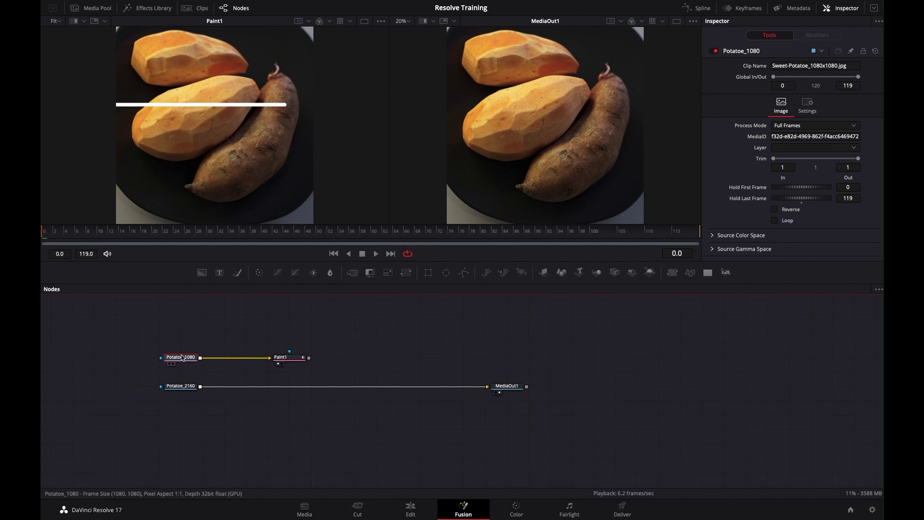
click(188, 388)
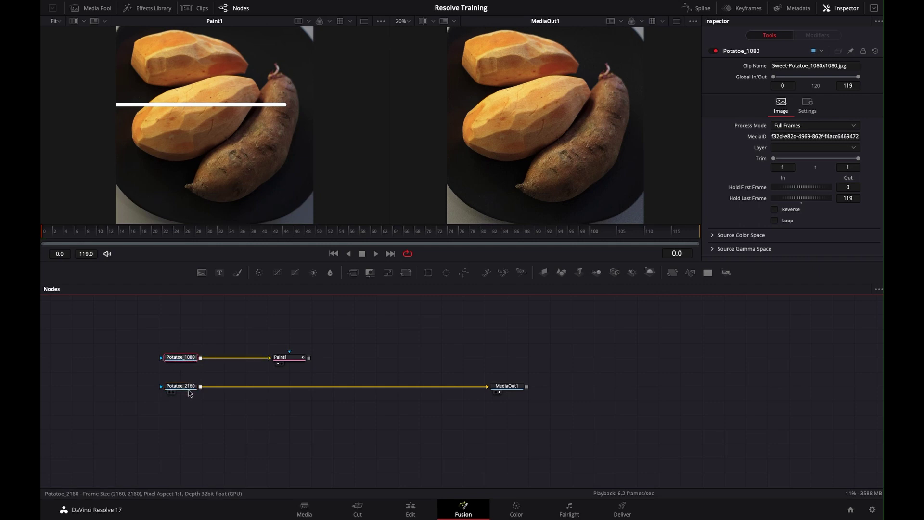
click(190, 358)
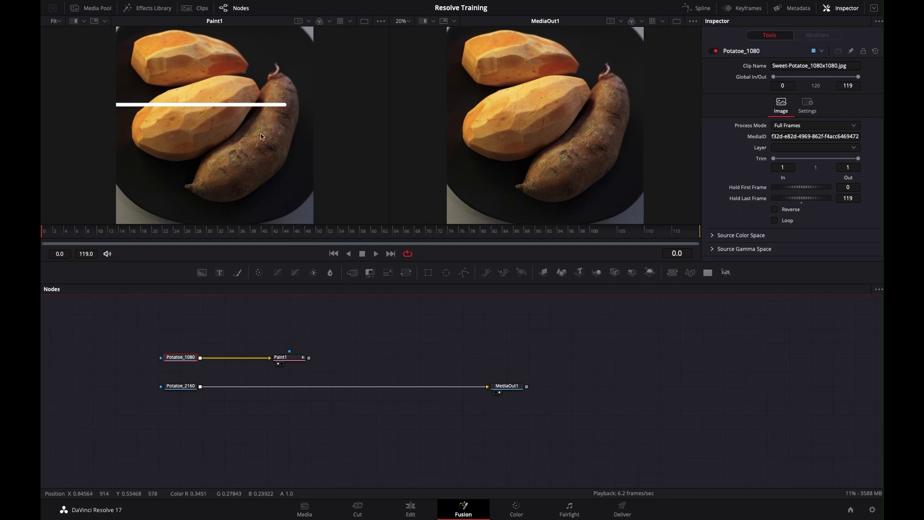
mouse_move(261, 359)
mouse_down()
mouse_move(250, 337)
mouse_move(285, 332)
mouse_move(307, 346)
mouse_move(306, 360)
mouse_up()
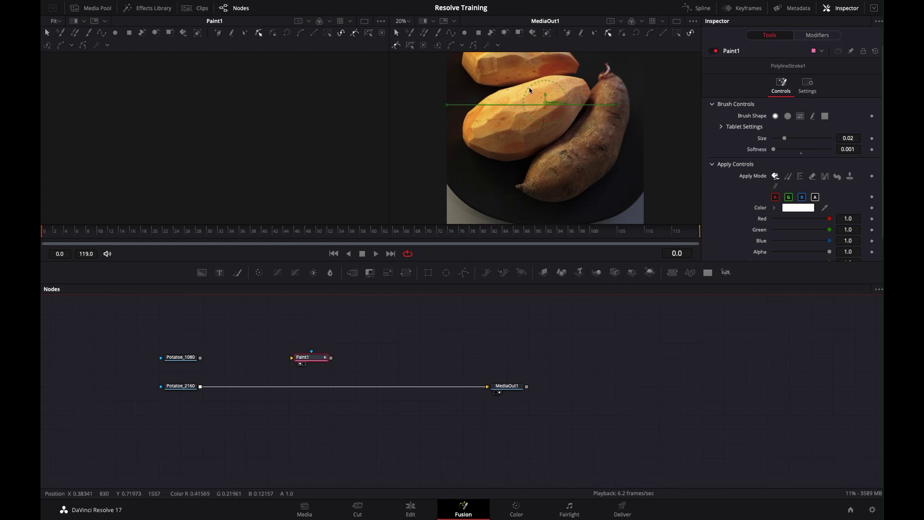
mouse_move(200, 358)
mouse_down()
mouse_move(299, 359)
mouse_move(289, 364)
mouse_up()
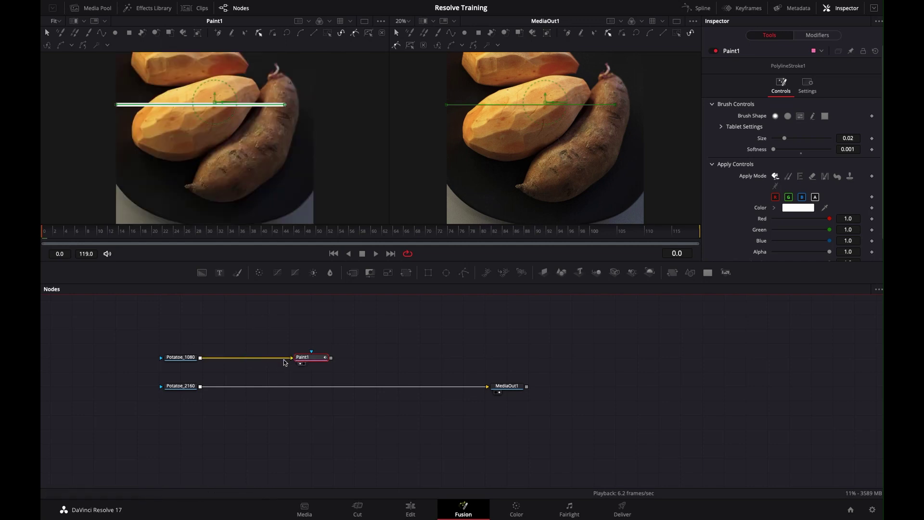
Step: Disconnect Potatoe_1080 from Paint1 and add a transparent Background node above the two nodes
mouse_move(272, 357)
mouse_down()
mouse_move(289, 362)
mouse_move(265, 347)
mouse_move(265, 331)
mouse_move(246, 328)
mouse_up()
click(264, 330)
click(202, 272)
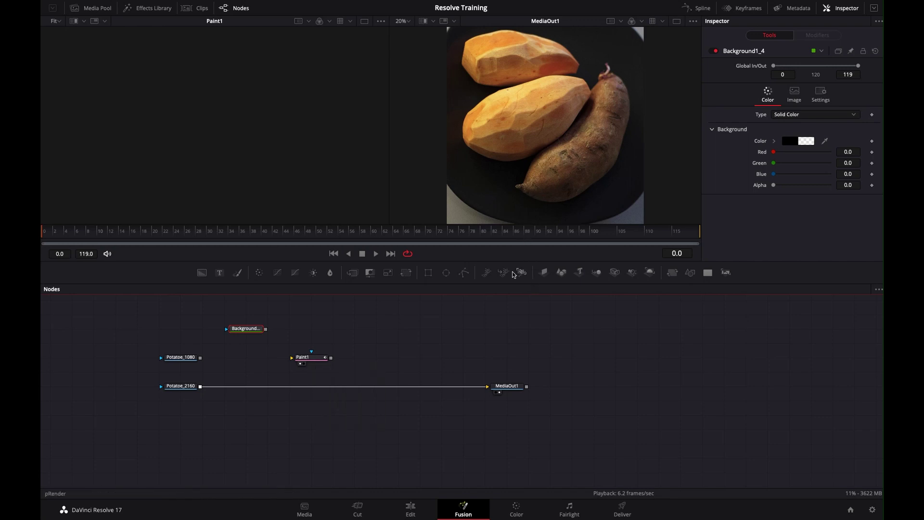
Step: Insert Paint1 into the connection between Potatoe_2160 and MediaOut1 and select it to view its stroke
drag(304, 356, 297, 390)
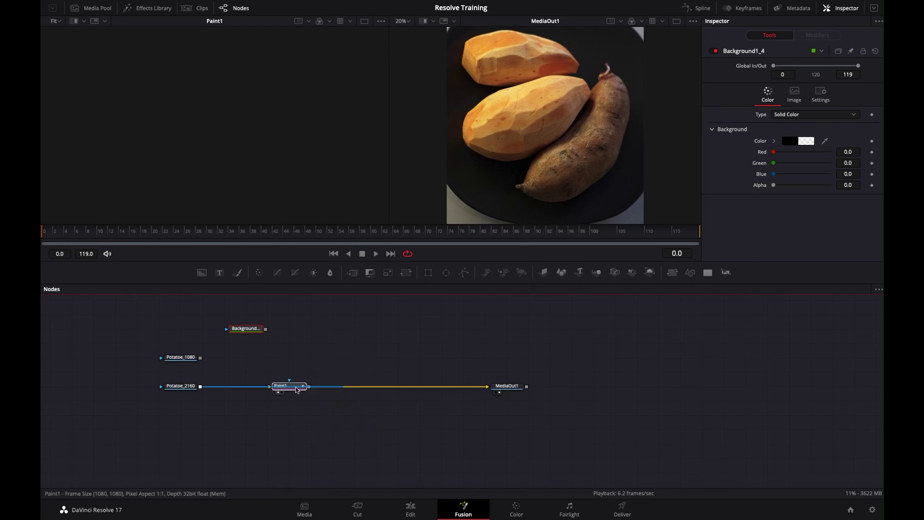
click(181, 387)
click(287, 388)
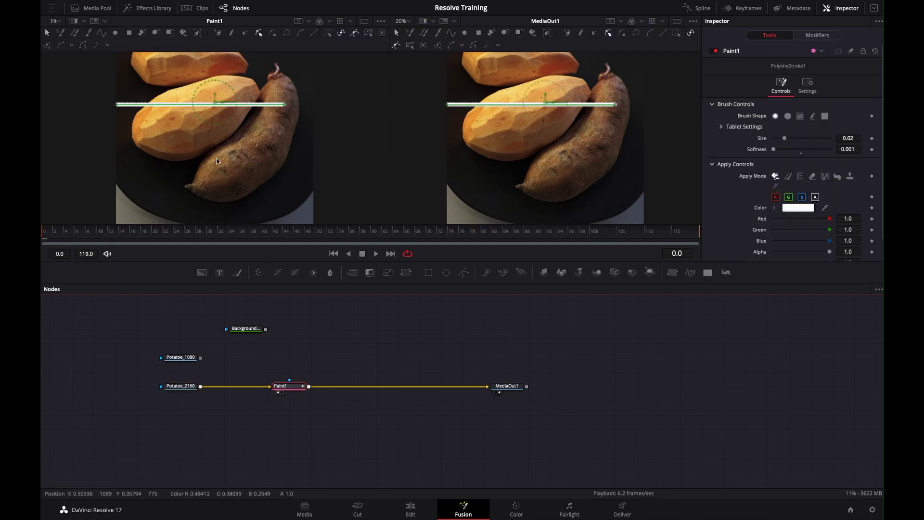
Step: Take Paint1 out of the chain, feed it from the Background node, and merge its output over Potatoe_2160
drag(291, 390, 314, 361)
mouse_move(257, 337)
mouse_down()
mouse_move(257, 365)
mouse_move(294, 359)
mouse_up()
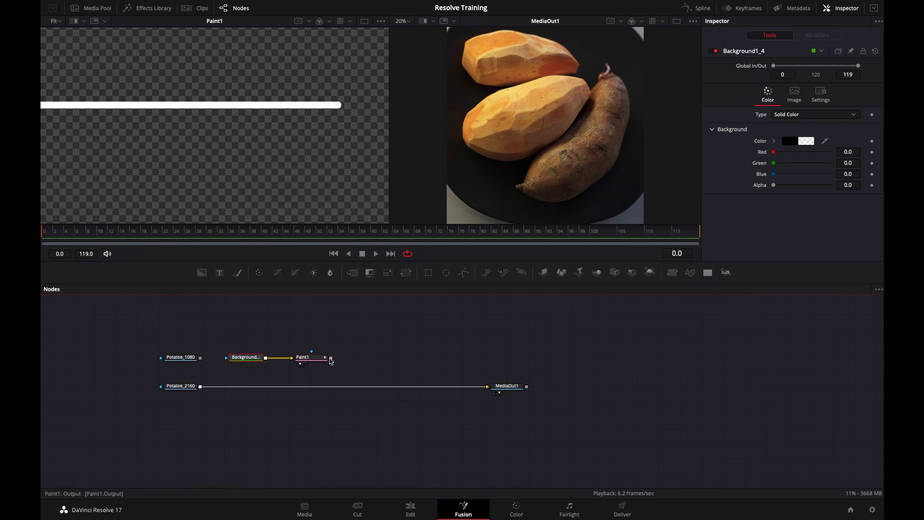
mouse_move(331, 358)
mouse_down()
mouse_move(312, 393)
mouse_move(201, 386)
mouse_up()
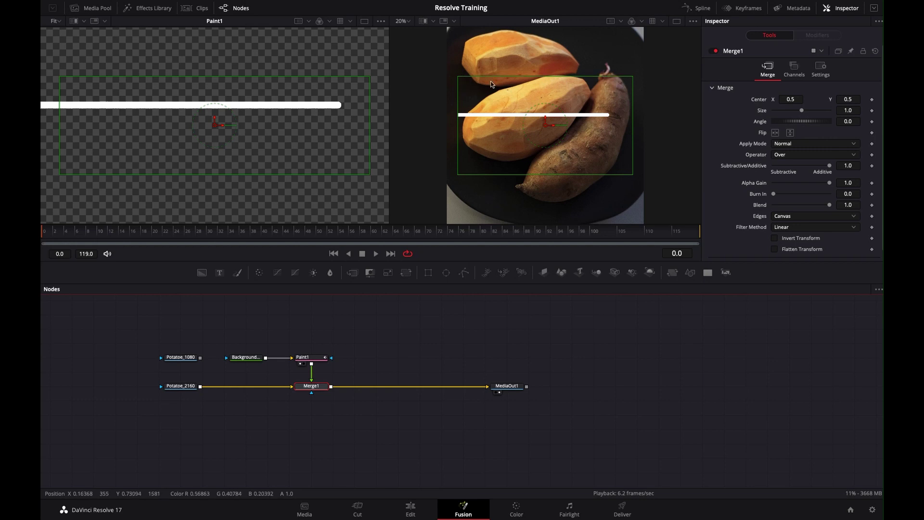
Step: Inspect the Background node's image resolution settings, the Paint1 stroke and the extent of the merged foreground
click(244, 359)
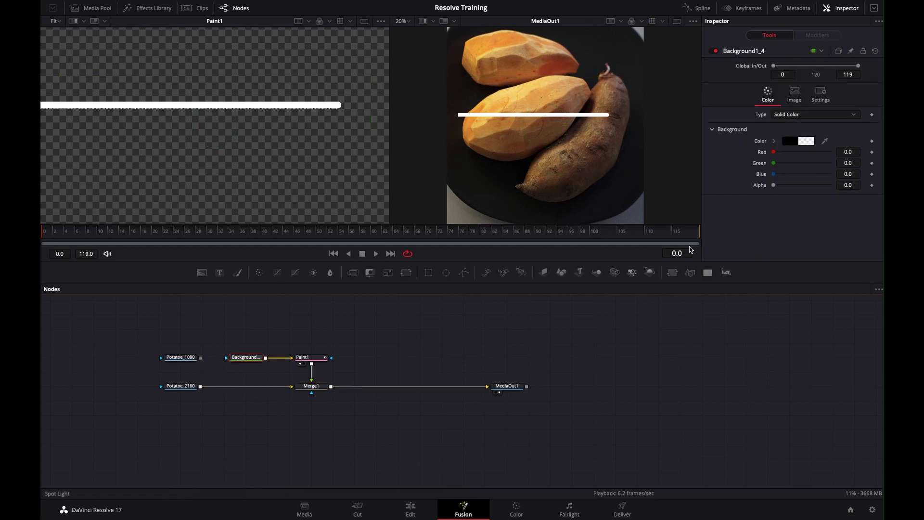
click(802, 97)
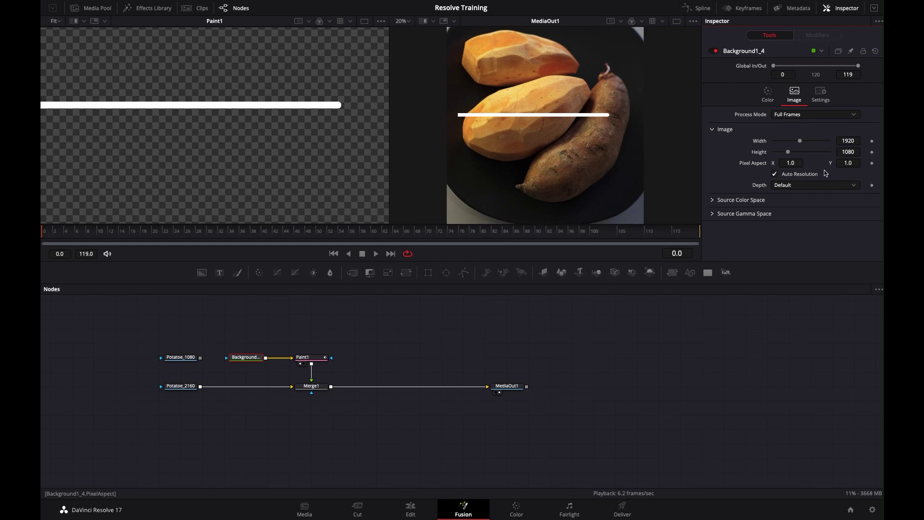
click(326, 360)
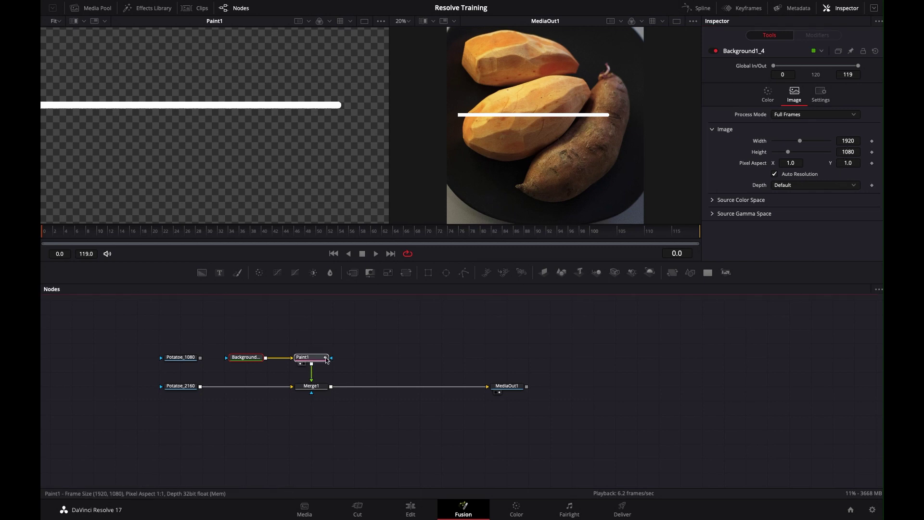
click(325, 360)
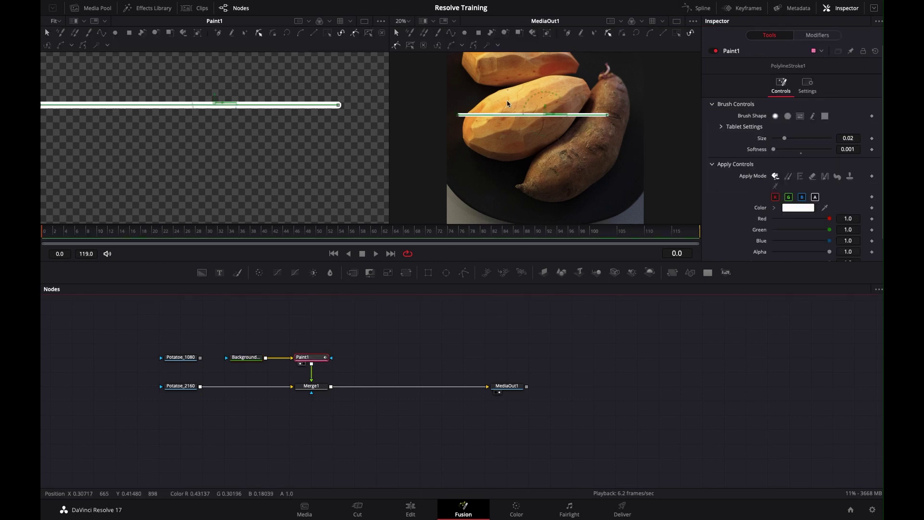
click(317, 386)
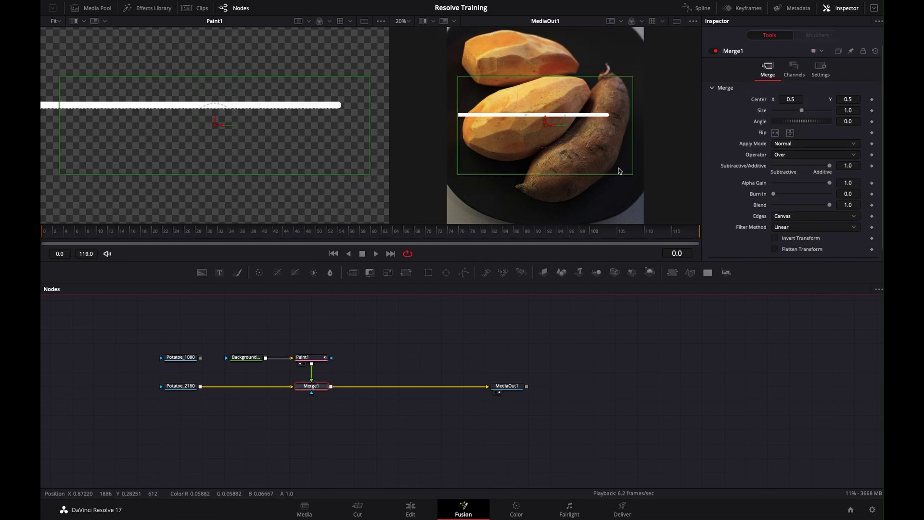
Step: Try to set the Background node's width to 2160 and edit its height while Auto Resolution is enabled
click(248, 358)
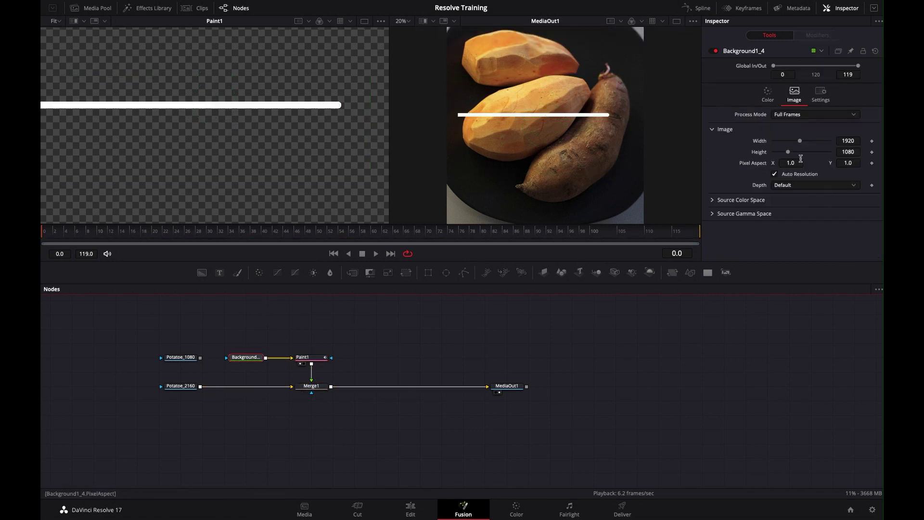
click(849, 140)
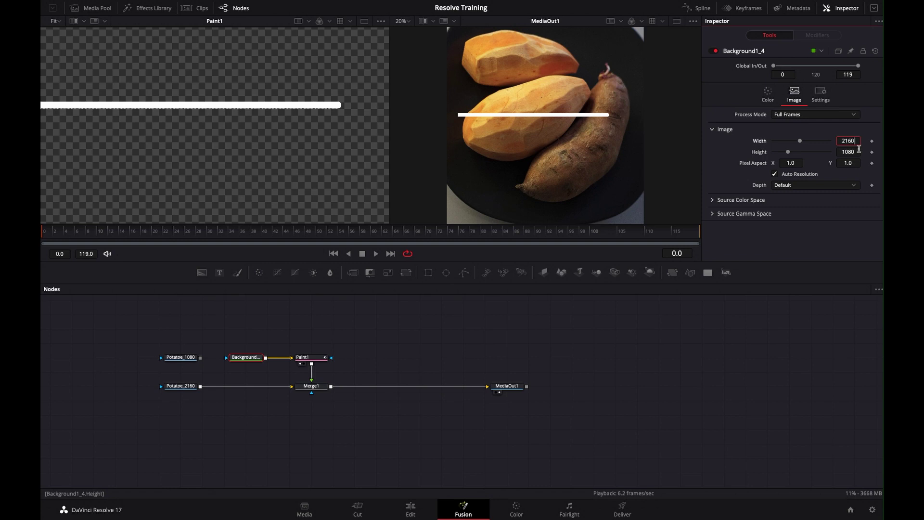
text(2160)
click(849, 152)
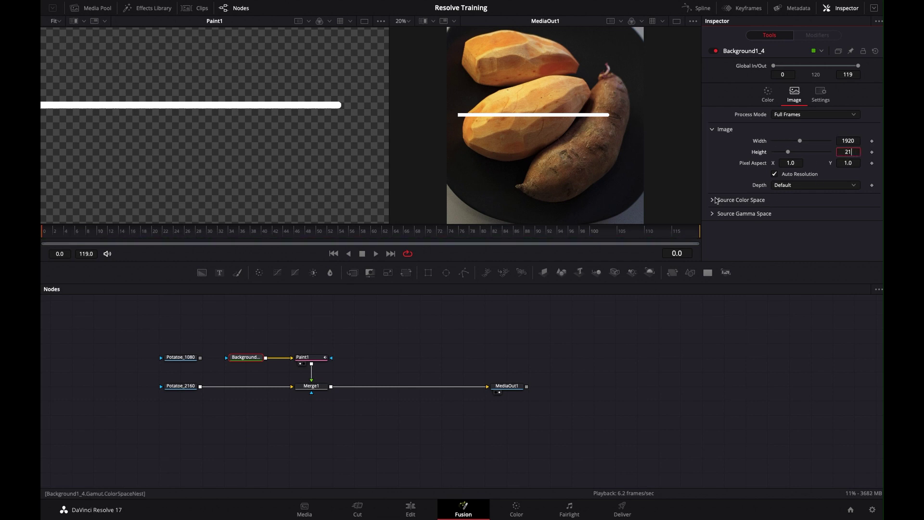
key(Tab)
Step: Turn off Auto Resolution for the Background node and set its height and width to 2160
click(774, 175)
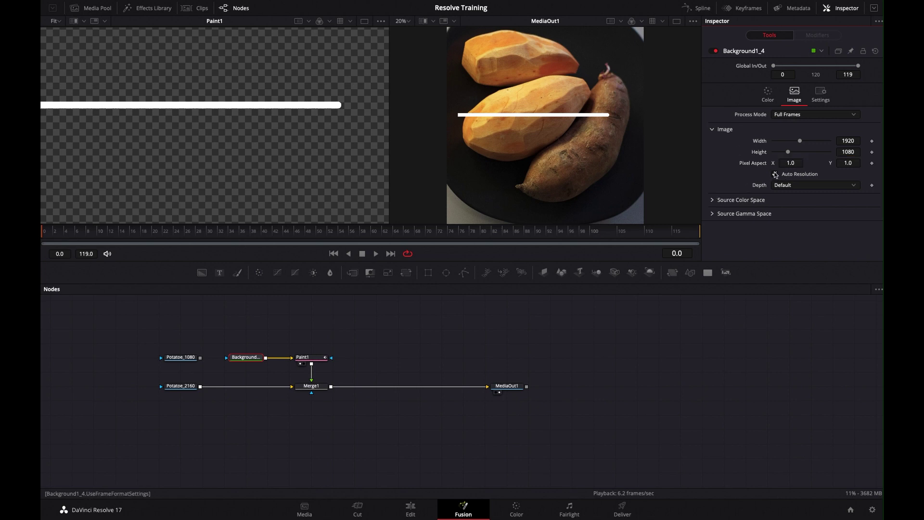
click(852, 153)
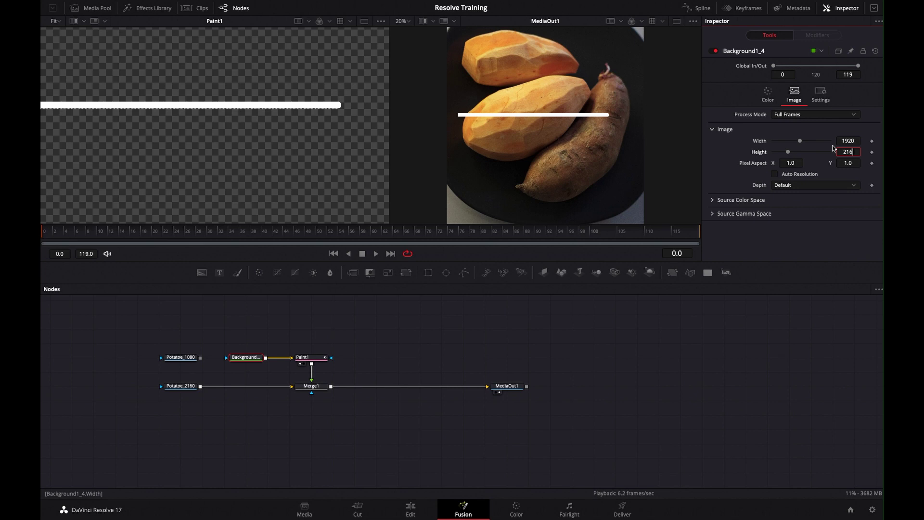
text(2160)
key(Return)
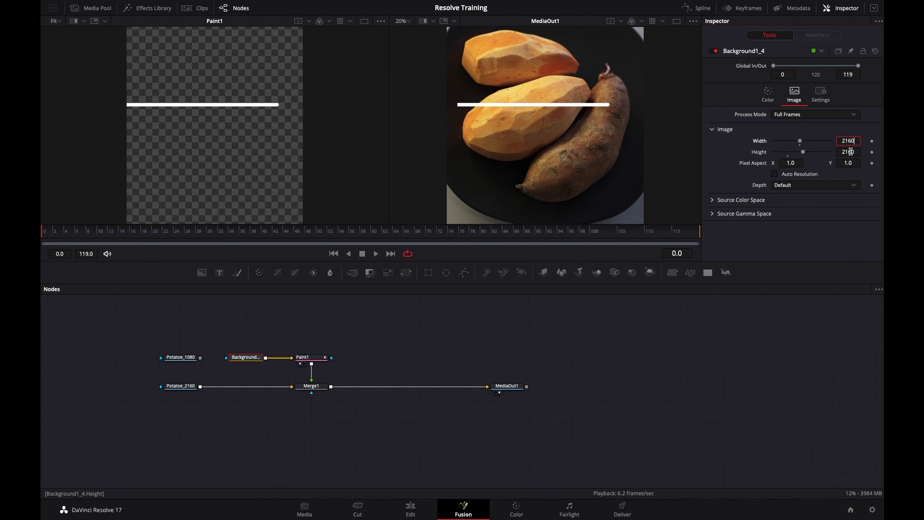
key(Tab)
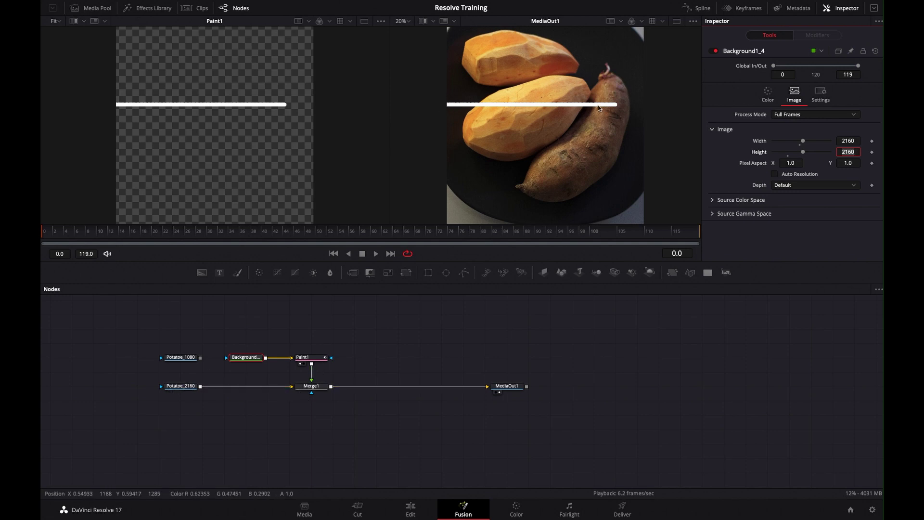
key(Return)
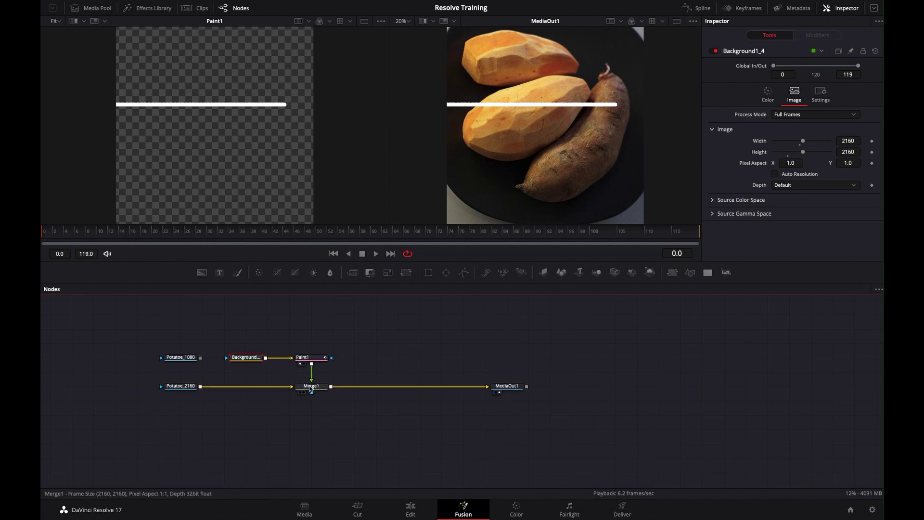
Step: Move the Background and Paint1 nodes together higher above Merge1, and select Merge1
mouse_move(237, 340)
mouse_down()
mouse_move(322, 363)
mouse_move(318, 338)
mouse_up()
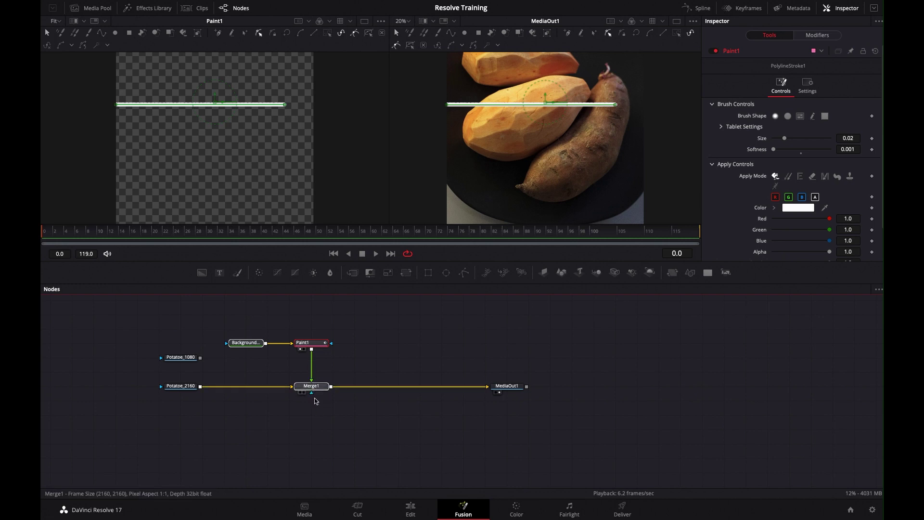
click(313, 386)
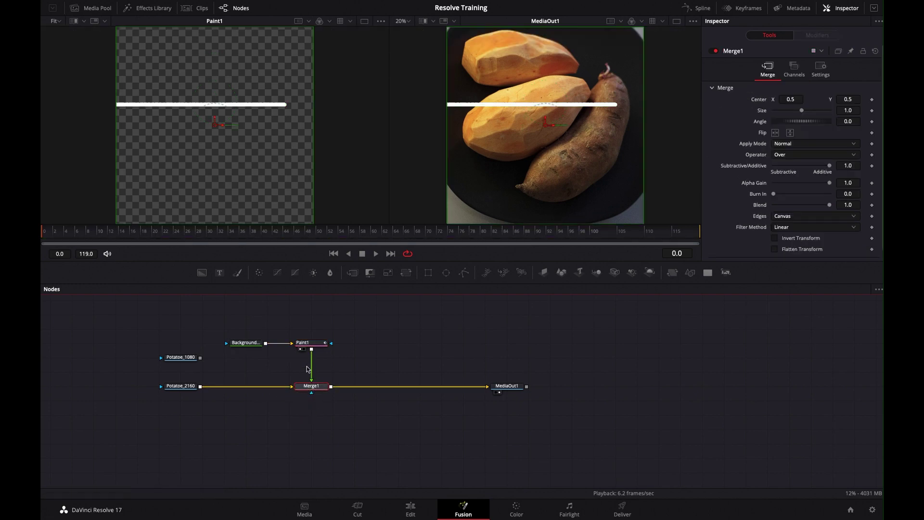
mouse_move(230, 330)
mouse_down()
mouse_move(329, 356)
mouse_move(310, 333)
mouse_up()
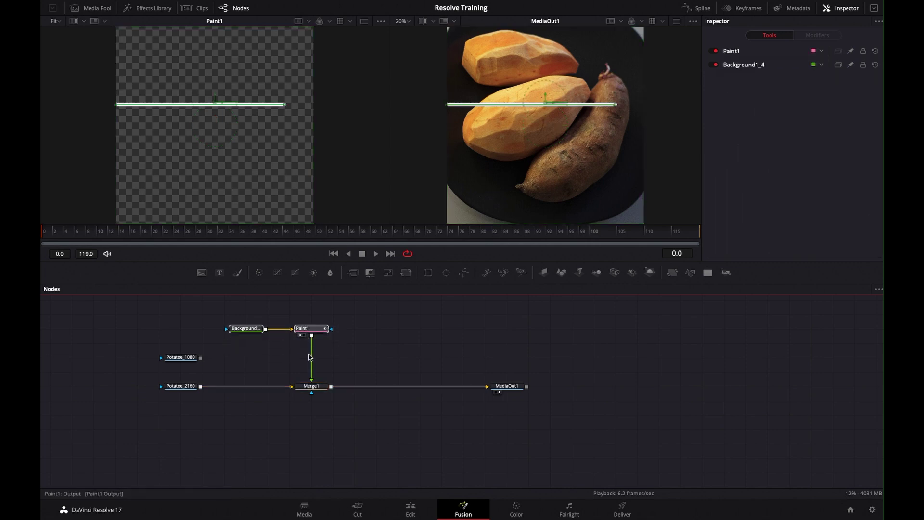
click(318, 387)
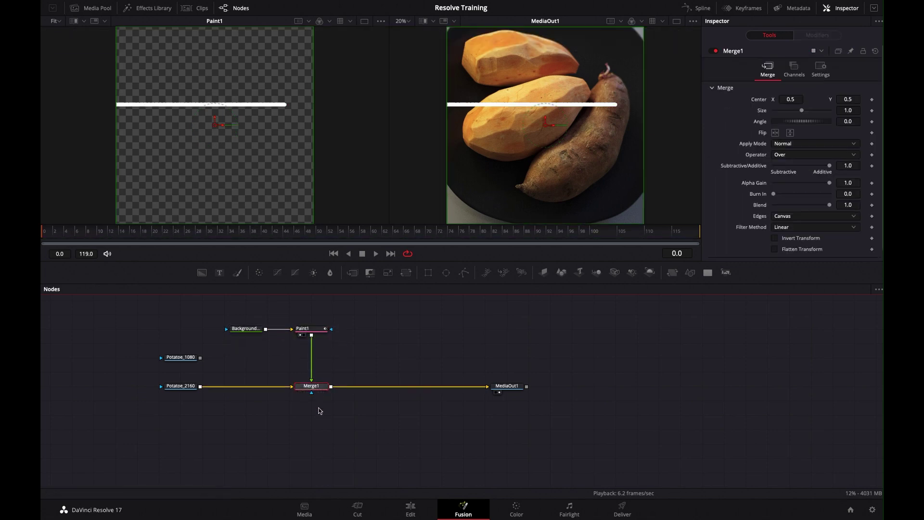
Step: Try the Screen apply mode on Merge1 and look through its available operators
click(835, 146)
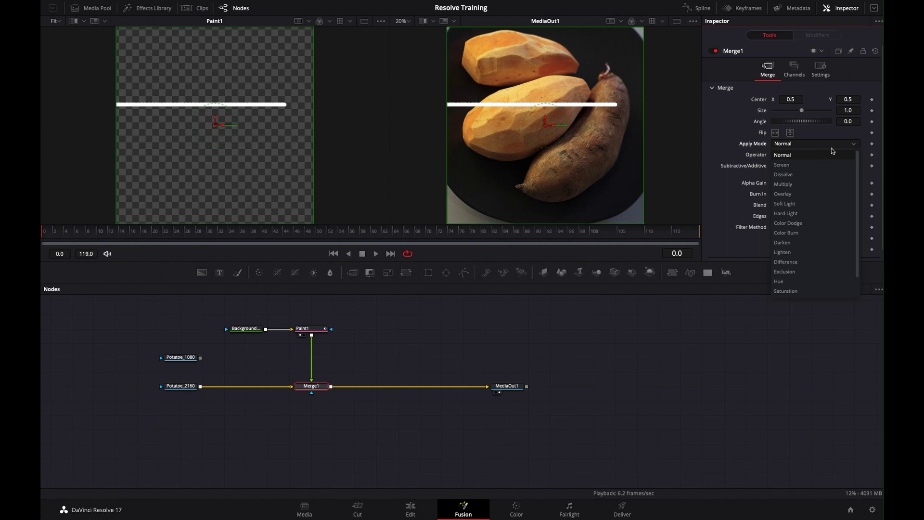
click(807, 169)
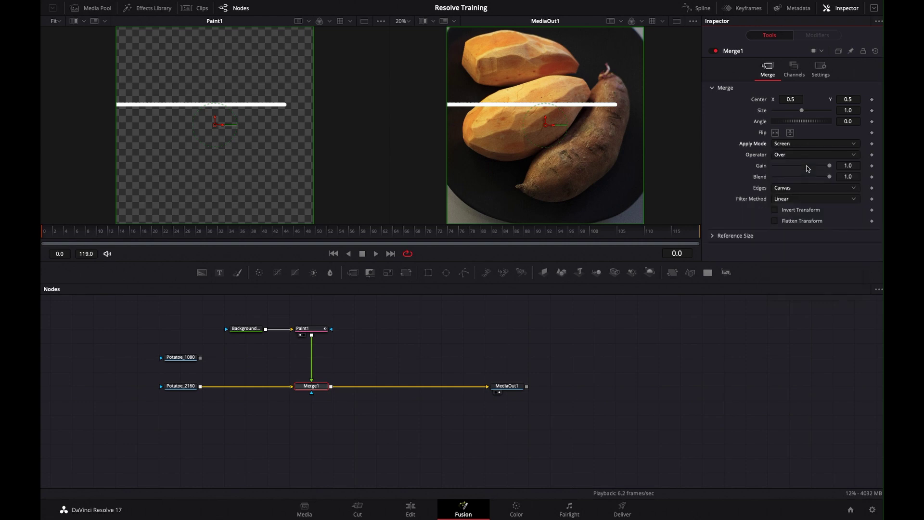
click(507, 386)
click(313, 388)
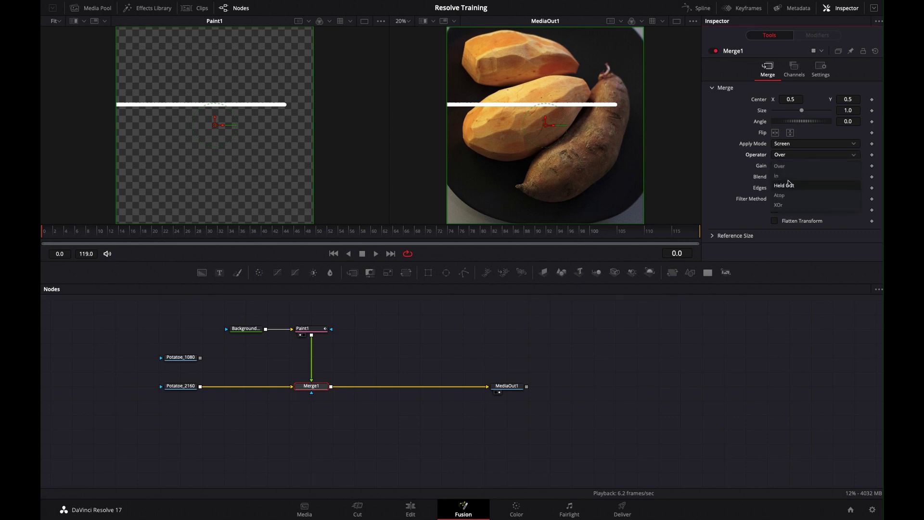
Step: Change Merge1's apply mode to Overlay for comparison and finally to Soft Light
click(802, 145)
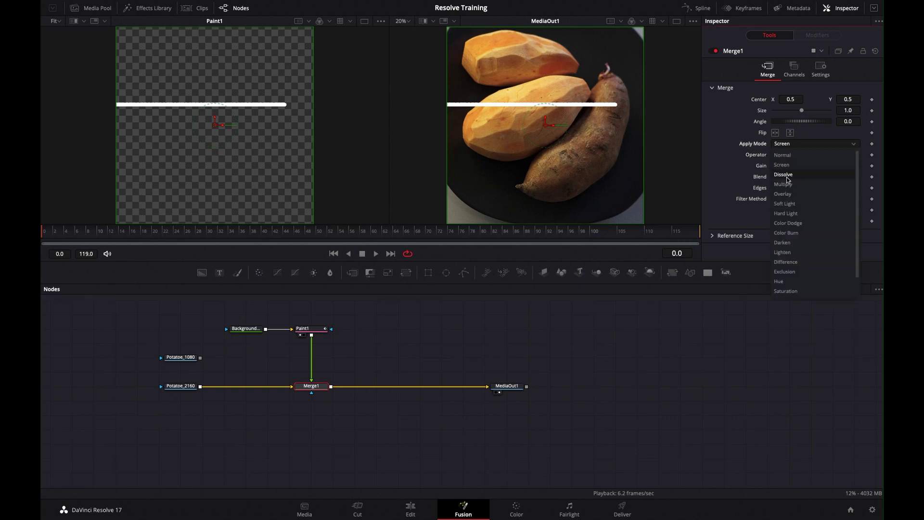
click(786, 195)
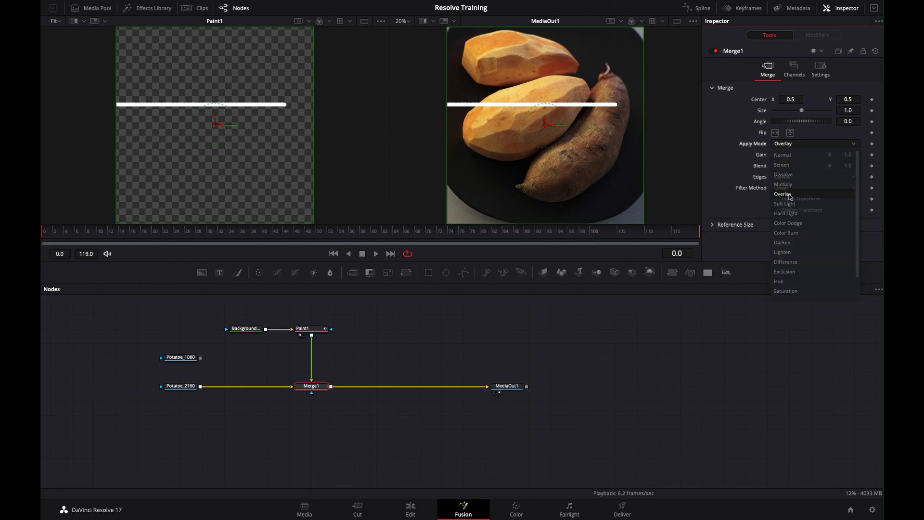
click(807, 146)
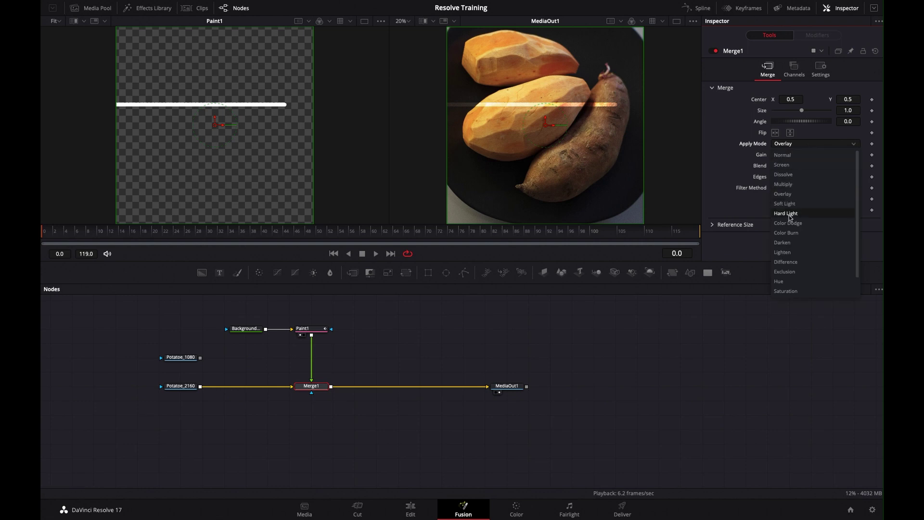
click(785, 203)
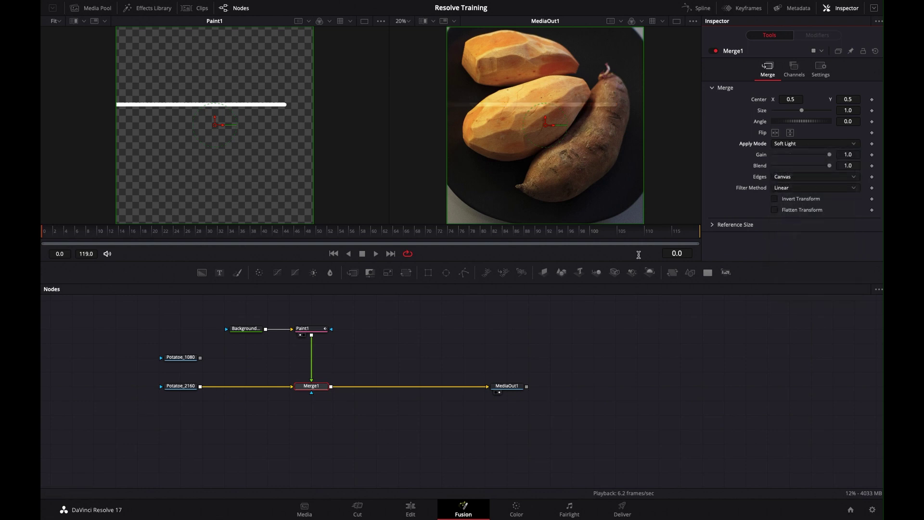
Step: Insert a Transform node between Paint1 and Merge1 and raise its center to about Y 0.585, shifting only the stroke
click(317, 328)
click(385, 318)
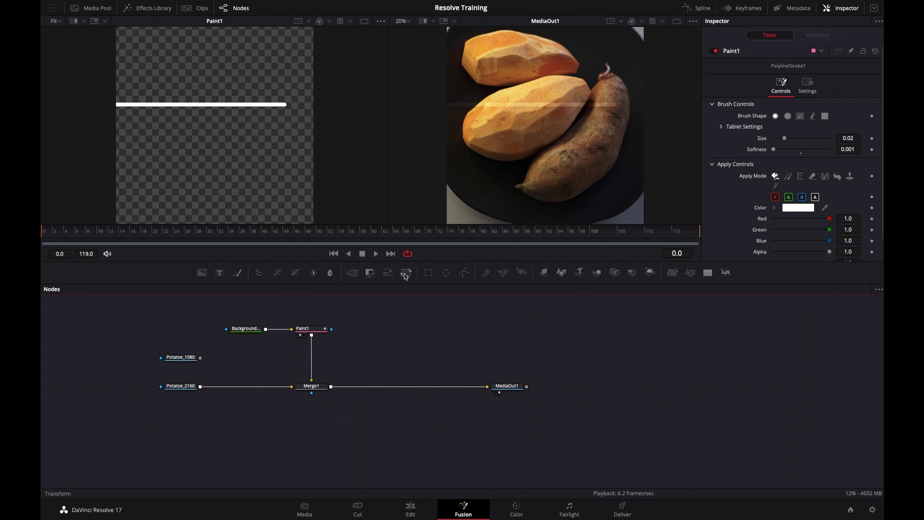
mouse_move(376, 314)
mouse_down()
mouse_move(376, 327)
mouse_move(331, 364)
mouse_move(312, 360)
mouse_up()
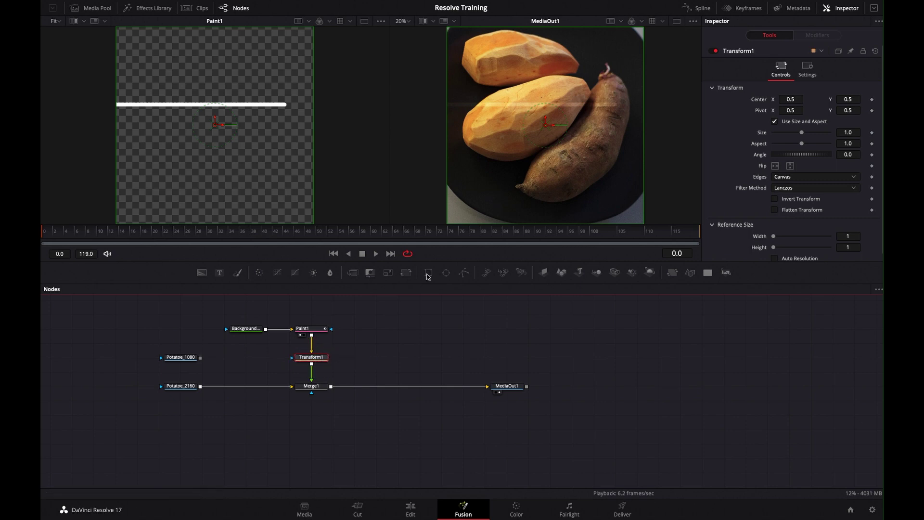
mouse_move(546, 121)
mouse_down()
mouse_move(546, 108)
mouse_move(547, 144)
mouse_move(547, 110)
mouse_up()
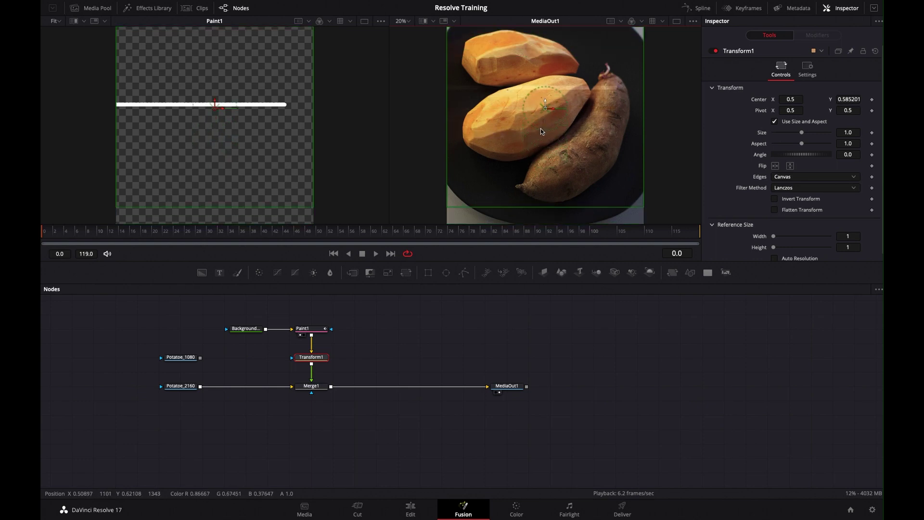
click(312, 332)
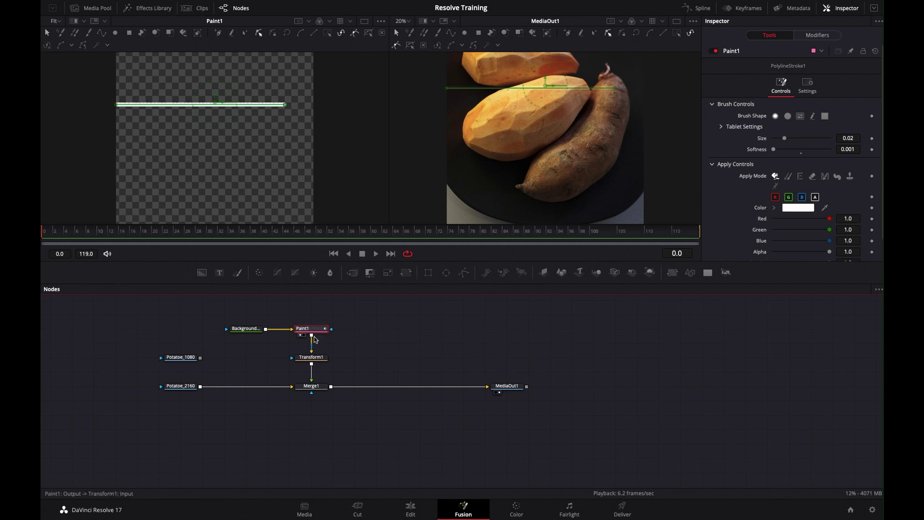
click(313, 359)
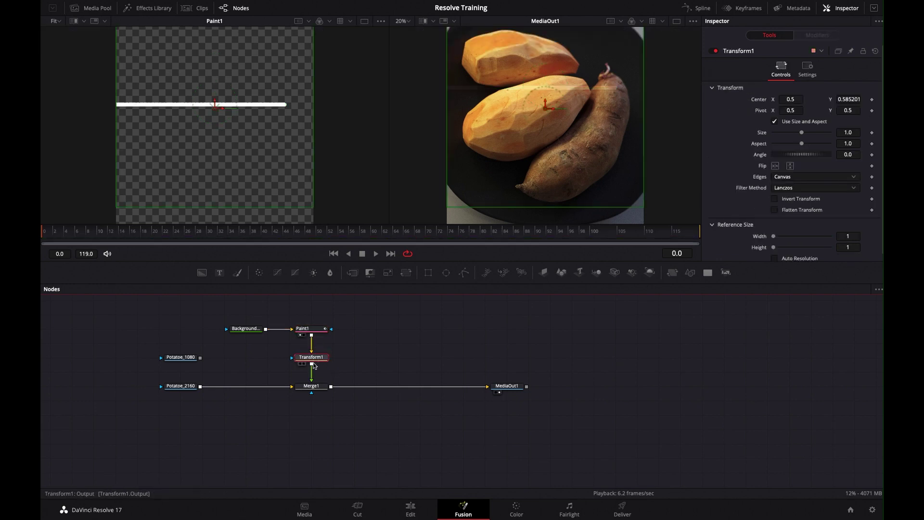
Step: Take Merge1 out of the flow and place Paint1 and Transform1 in line between Potatoe_2160 and MediaOut1
mouse_move(315, 359)
mouse_down()
mouse_move(381, 344)
mouse_move(381, 386)
mouse_up()
mouse_move(326, 337)
mouse_down()
mouse_move(303, 337)
mouse_move(243, 385)
mouse_move(264, 386)
mouse_move(335, 330)
mouse_up()
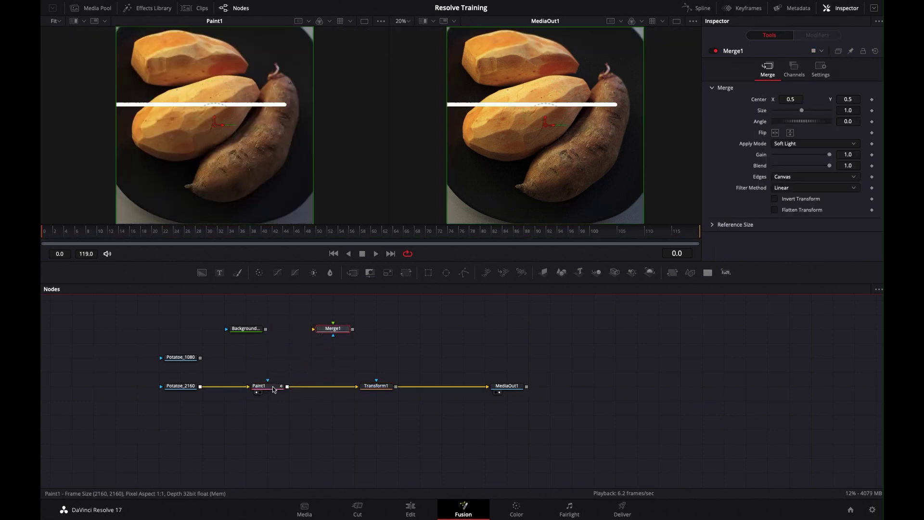
mouse_move(275, 388)
mouse_down()
mouse_move(276, 376)
mouse_move(275, 388)
mouse_up()
mouse_move(378, 387)
mouse_down()
mouse_move(338, 388)
mouse_move(358, 388)
mouse_up()
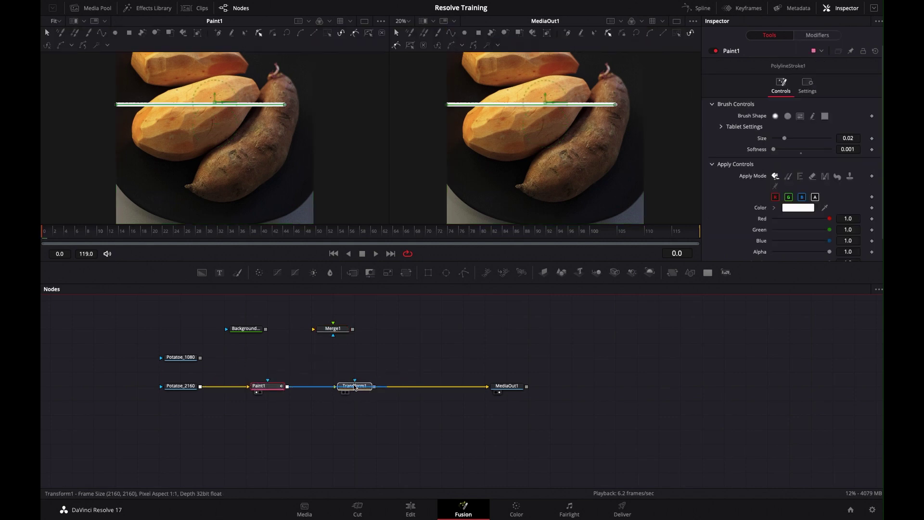
drag(264, 385, 286, 385)
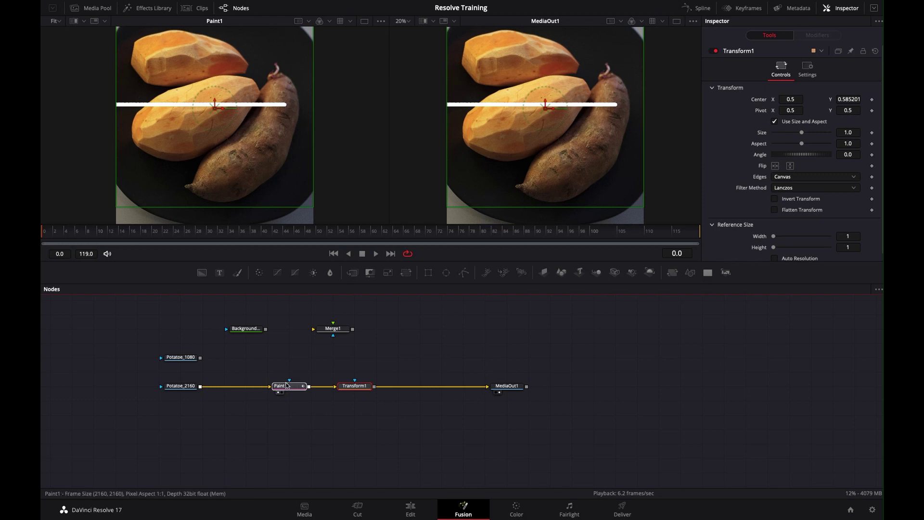
click(353, 388)
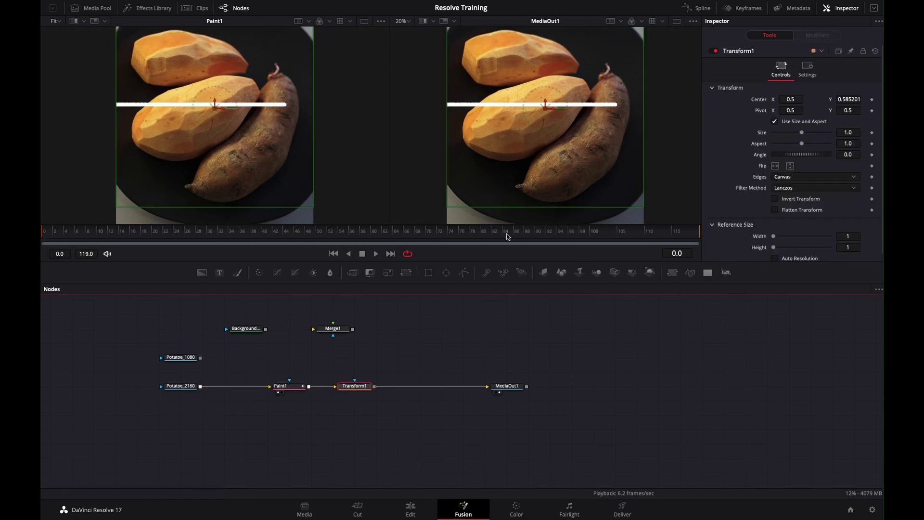
Step: Try to shift the painted image by moving Transform1's center down to about Y 0.41 and up to about Y 0.63
drag(545, 105, 545, 134)
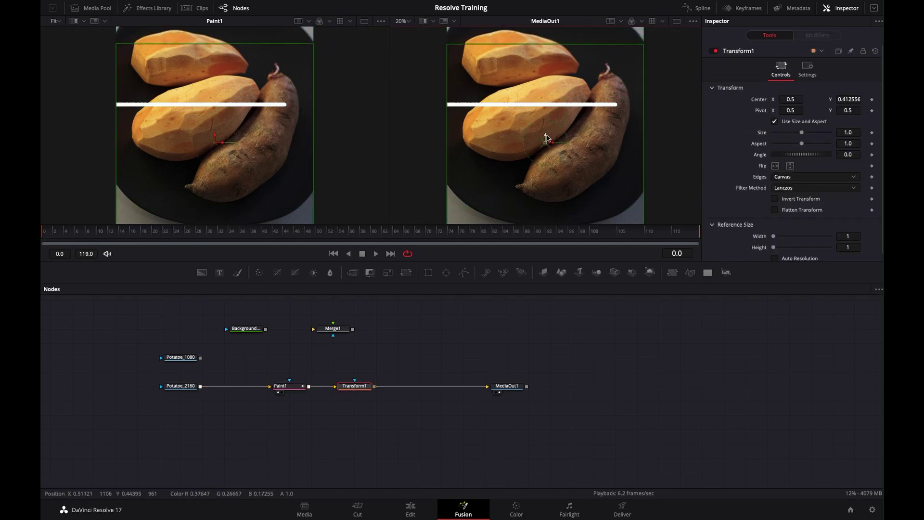
click(356, 388)
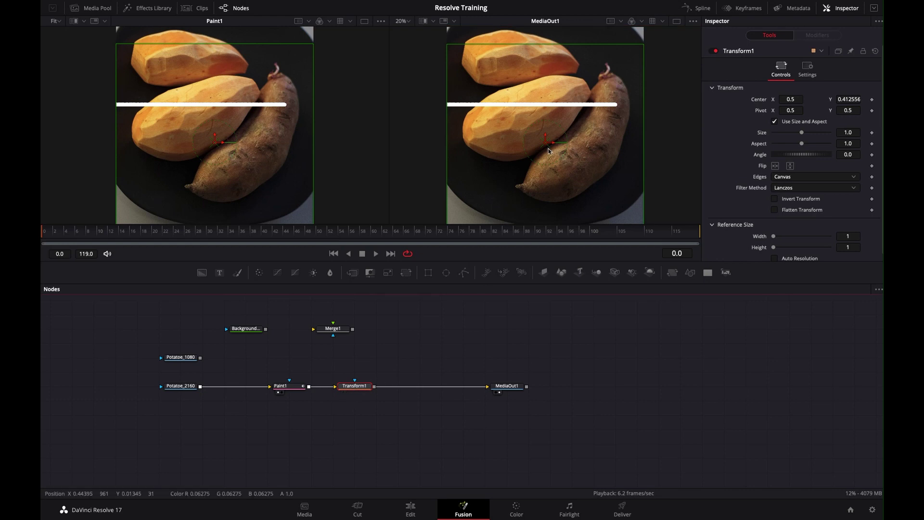
drag(545, 139, 548, 102)
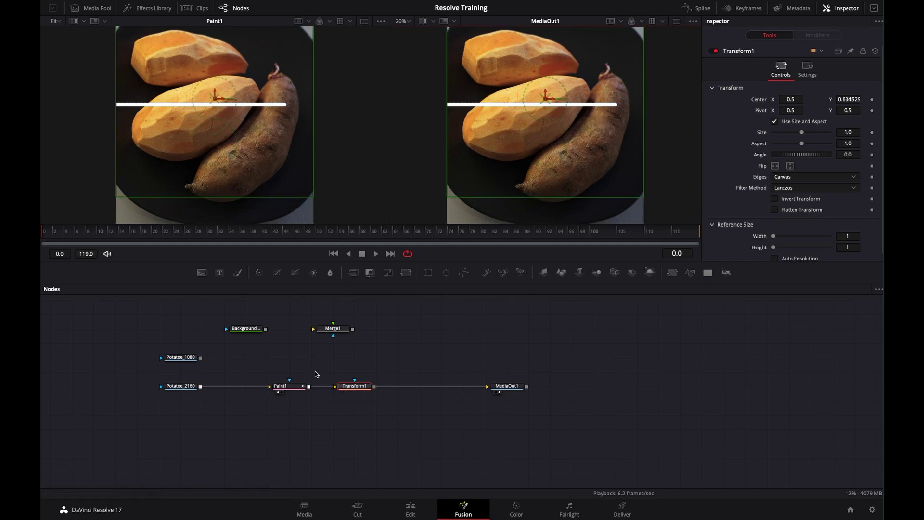
Step: Connect Transform1 between Paint1 and MediaOut1, and move its center to about Y 0.527
click(356, 386)
mouse_move(358, 386)
mouse_down()
mouse_move(339, 390)
mouse_move(358, 388)
mouse_up()
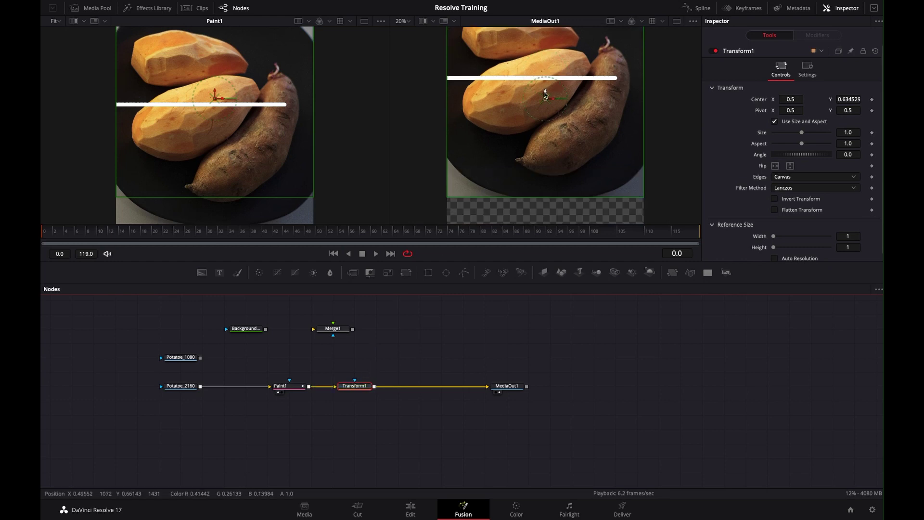
drag(545, 95, 546, 116)
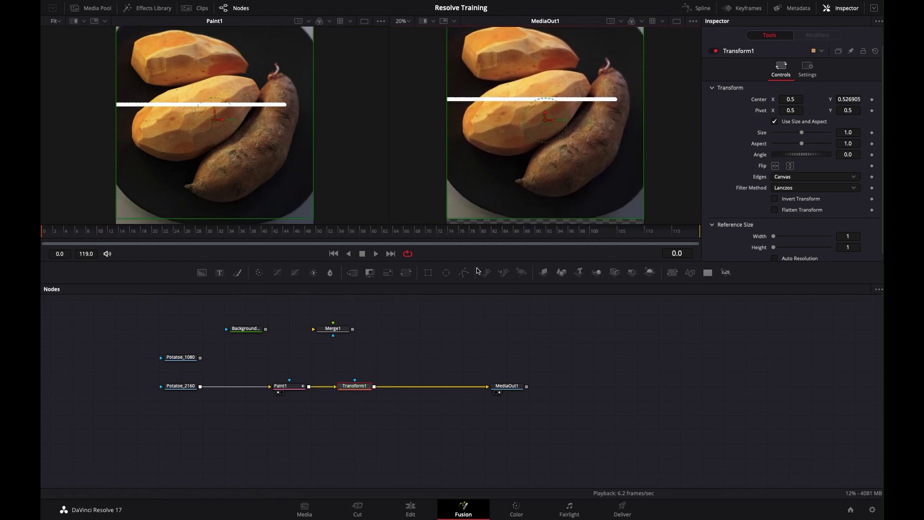
Step: Pull Transform1 out of the flow, select Paint1, and insert Transform1 again between Paint1 and MediaOut1
drag(355, 386, 376, 343)
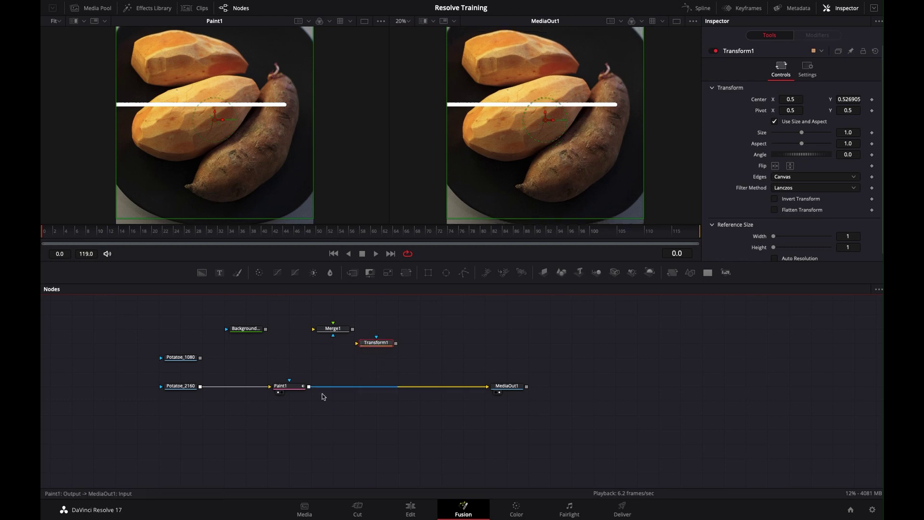
click(292, 386)
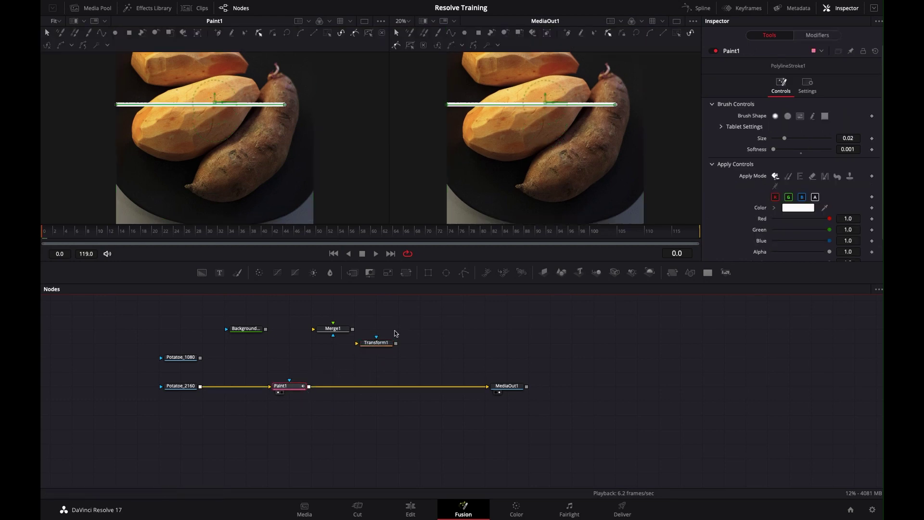
drag(390, 343, 369, 386)
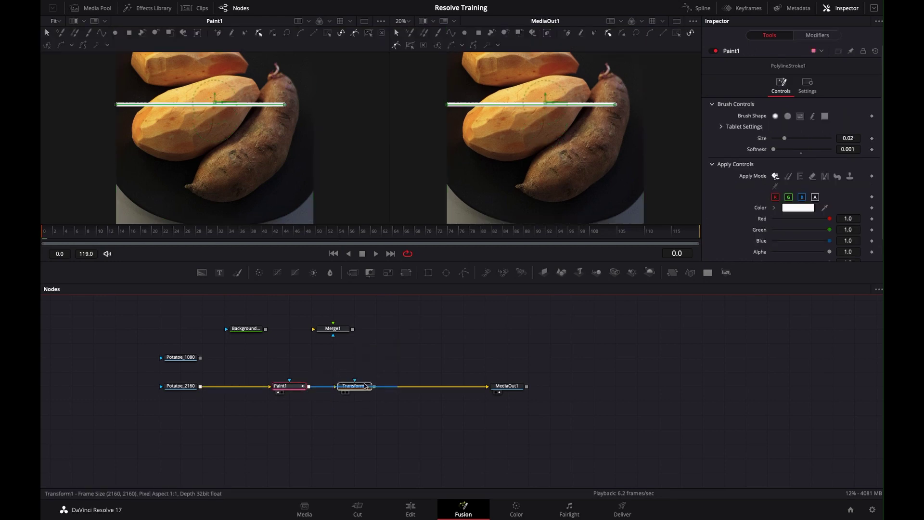
Step: Move the white stroke in Paint1 down to about the middle of the image
click(289, 386)
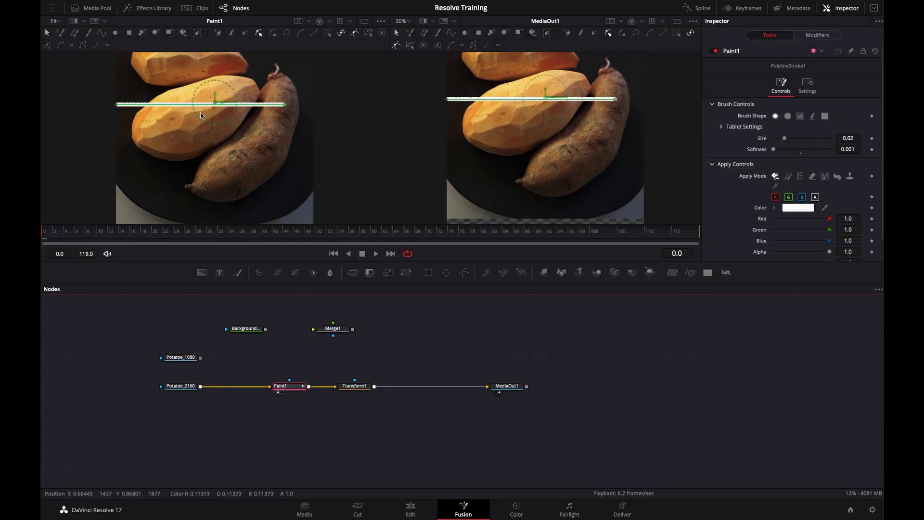
mouse_move(214, 96)
mouse_down()
mouse_move(213, 85)
mouse_move(213, 116)
mouse_up()
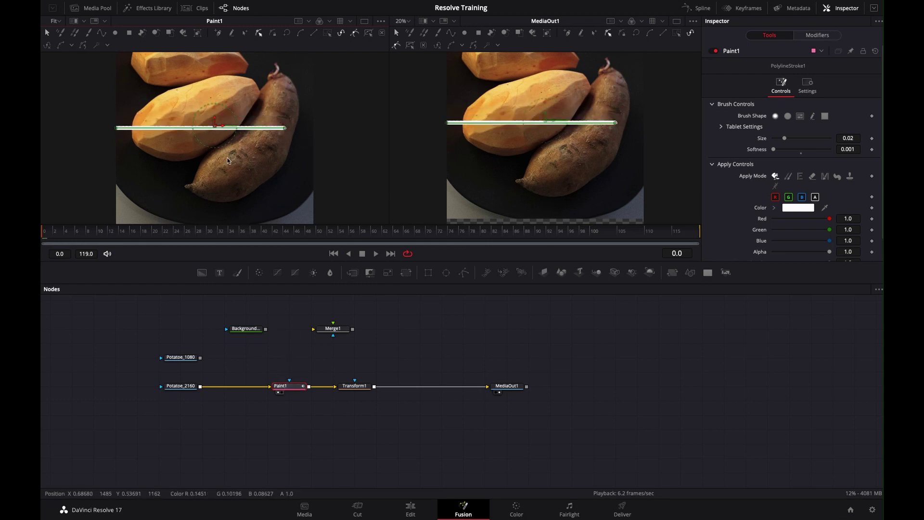
Step: Take Paint1 out of the flow and insert Merge1 in its place between Potatoe_2160 and Transform1
mouse_move(288, 387)
mouse_down()
mouse_move(330, 350)
mouse_move(308, 350)
mouse_move(289, 385)
mouse_move(309, 385)
mouse_move(262, 389)
mouse_up()
click(283, 388)
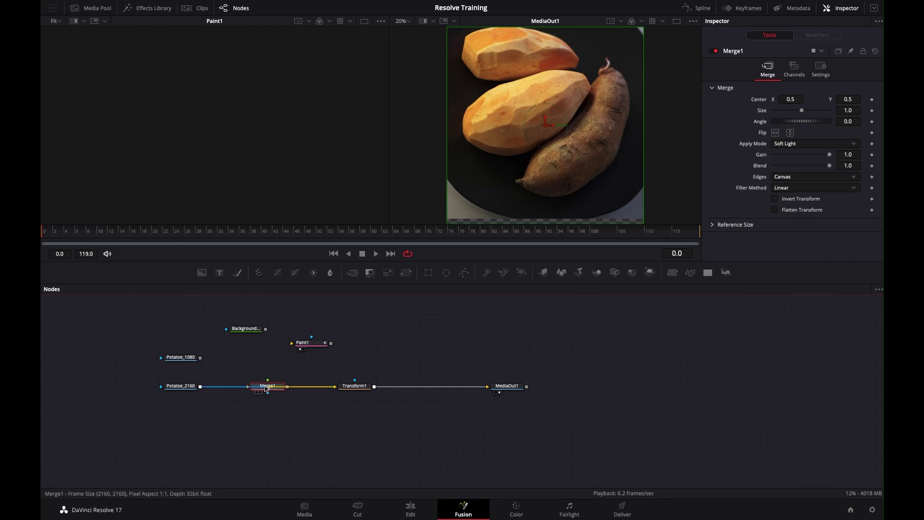
drag(269, 386, 291, 386)
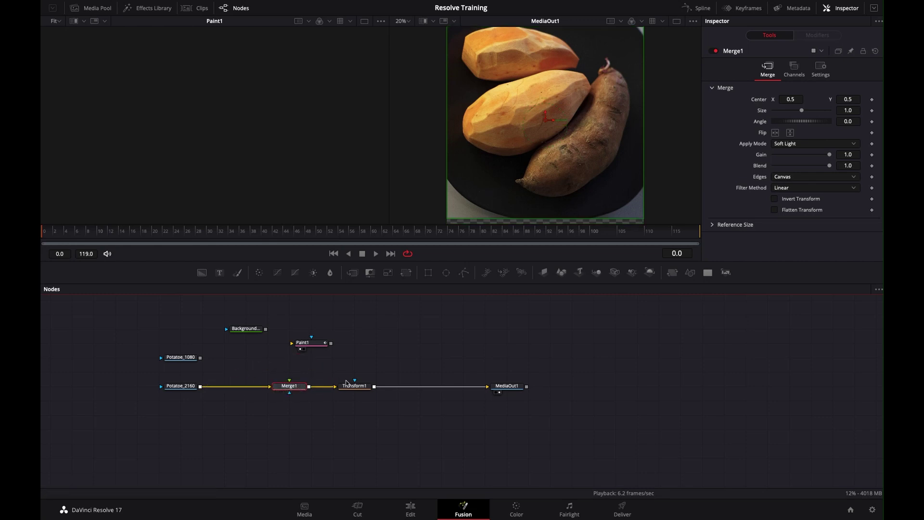
Step: Connect Paint1 to Merge1's foreground from above and move Transform1 from the main line to between them
mouse_move(353, 388)
mouse_down()
mouse_move(331, 373)
mouse_move(290, 381)
mouse_up()
drag(308, 342, 287, 342)
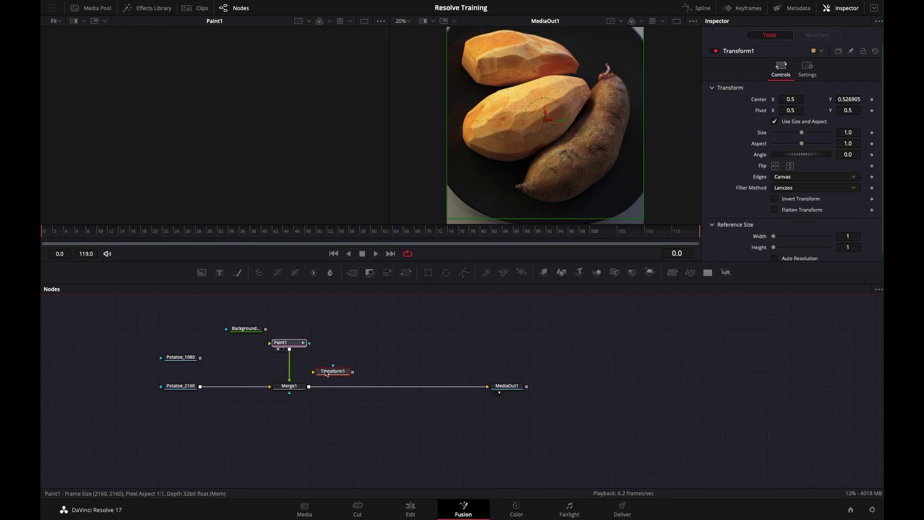
mouse_move(315, 374)
mouse_down()
mouse_move(271, 374)
mouse_move(271, 360)
mouse_move(297, 333)
mouse_move(273, 359)
mouse_move(292, 359)
mouse_up()
click(297, 332)
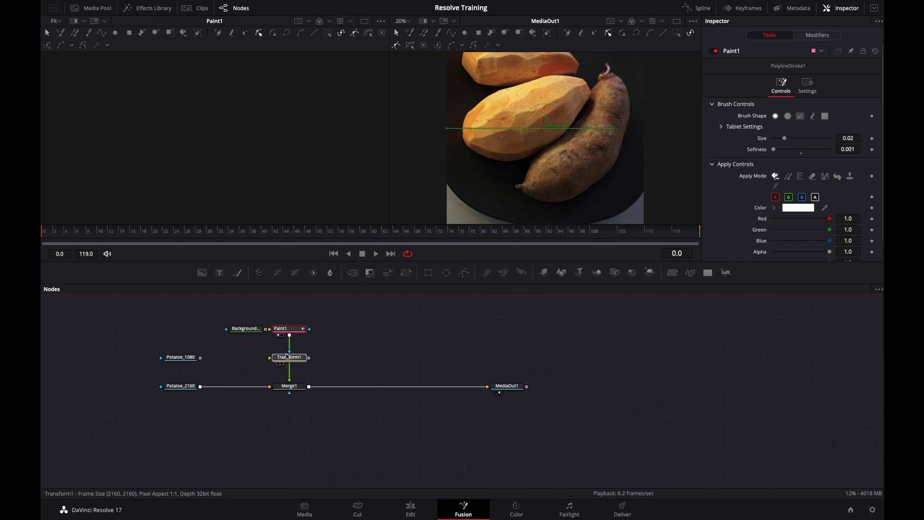
Step: Move Transform1's center down to about Y 0.48
click(292, 359)
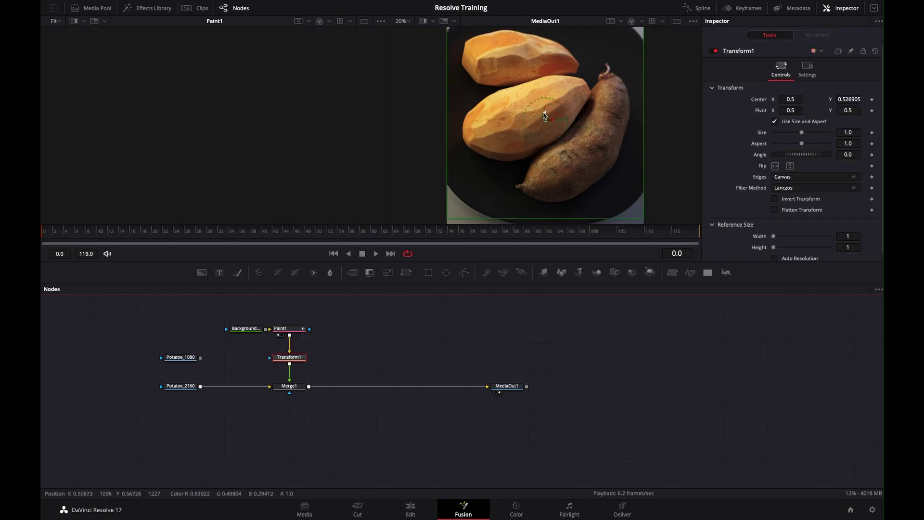
drag(544, 115, 545, 126)
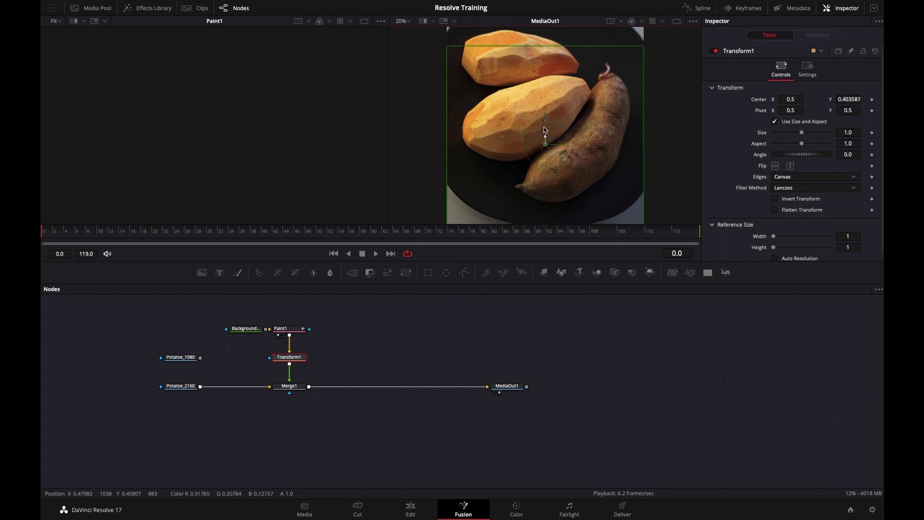
click(516, 388)
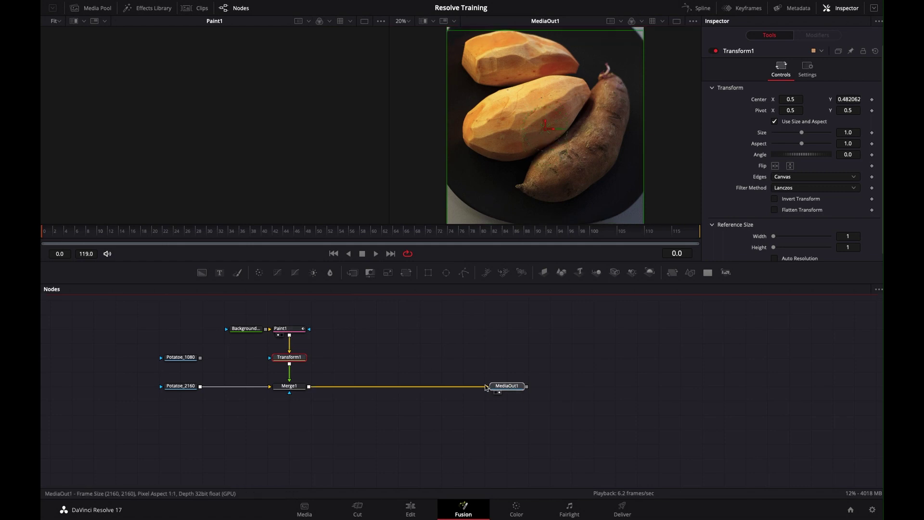
Step: Connect the Background node to Paint1's input and space the Background node farther away from Paint1
click(292, 331)
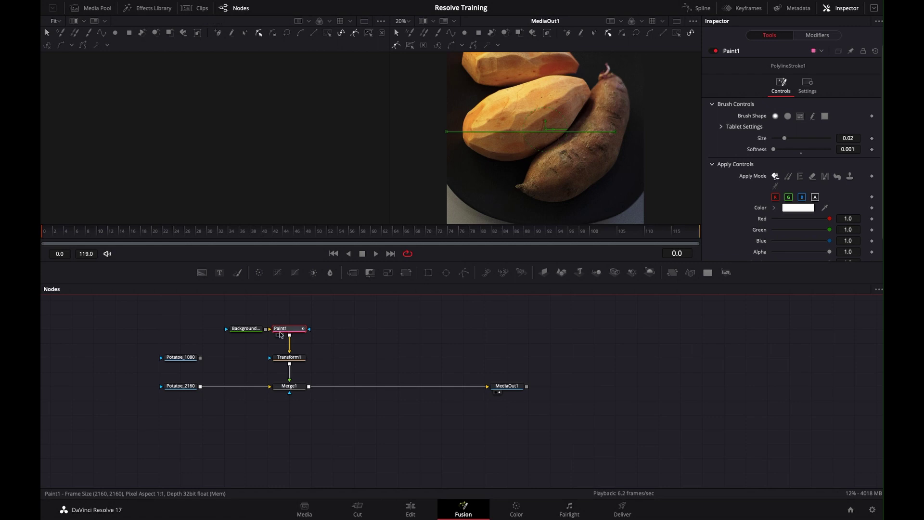
drag(247, 329, 225, 329)
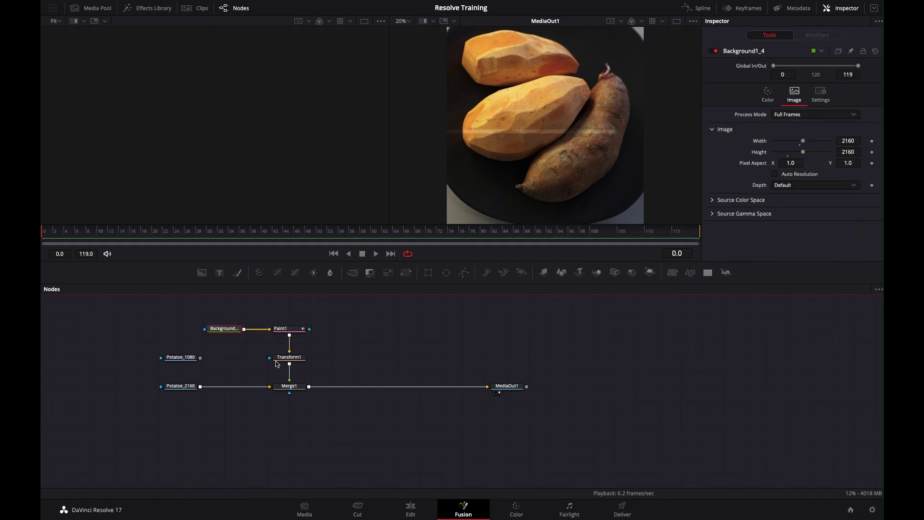
Step: Move the Background node directly above Potatoe_1080 and connect Potatoe_1080 to Paint1's input in place of the Background
click(288, 357)
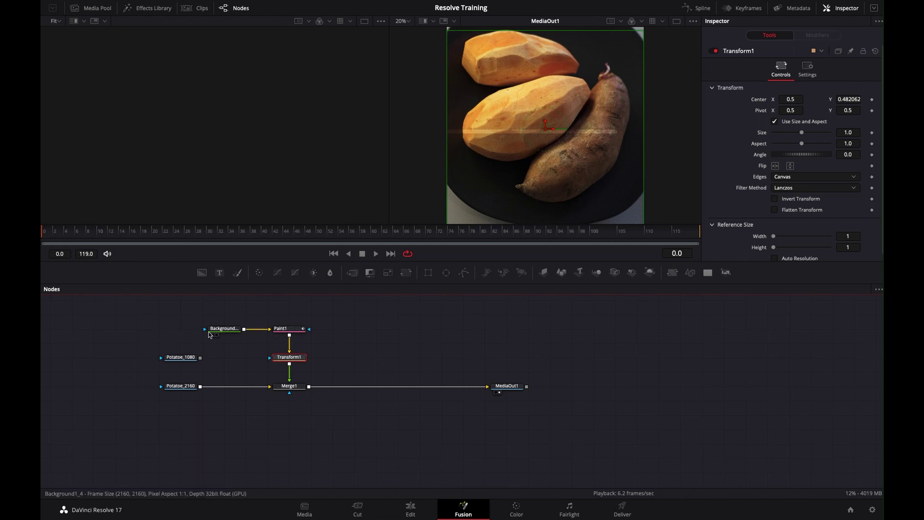
drag(223, 333, 179, 333)
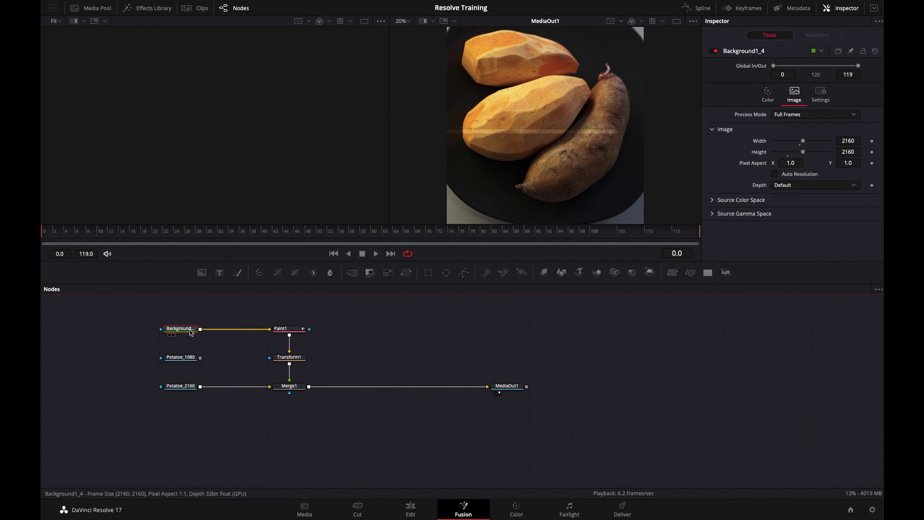
click(191, 391)
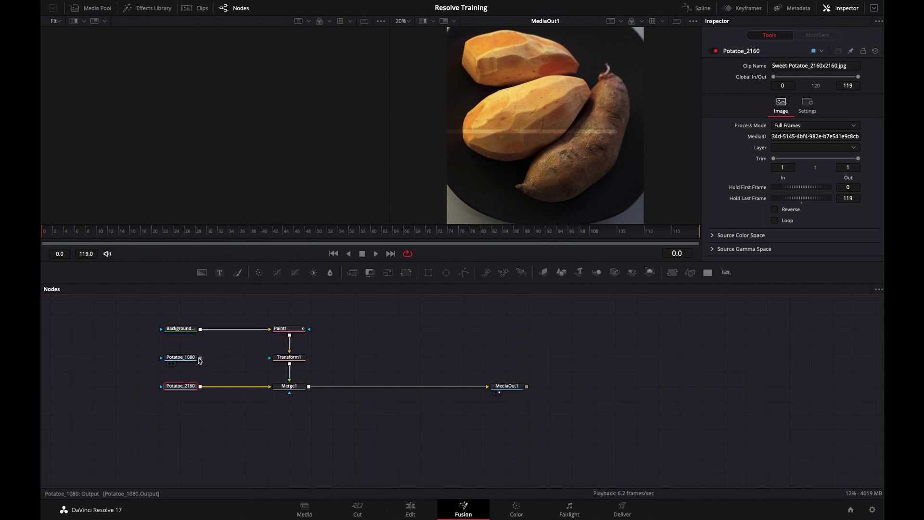
drag(200, 358, 270, 330)
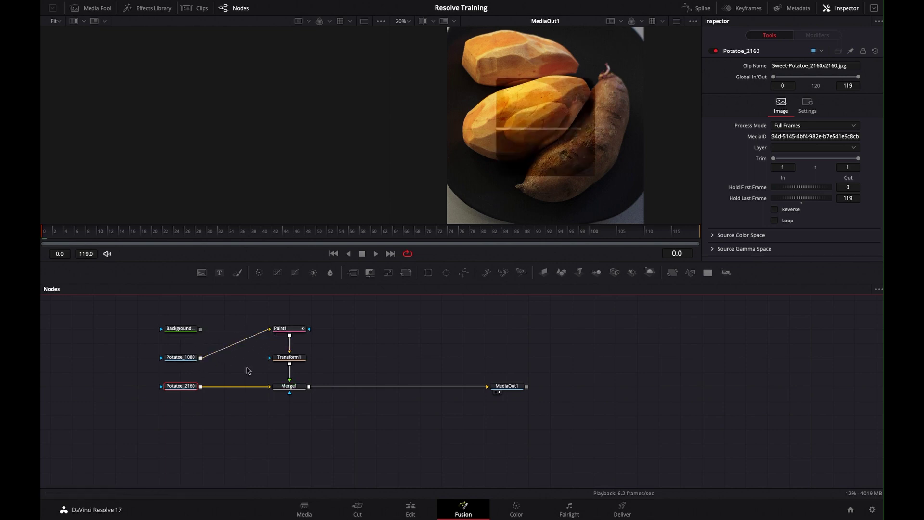
Step: Inspect Paint1, both potato image nodes and Transform1, and move Potatoe_1080 up level with Paint1, just below the Background node
click(292, 331)
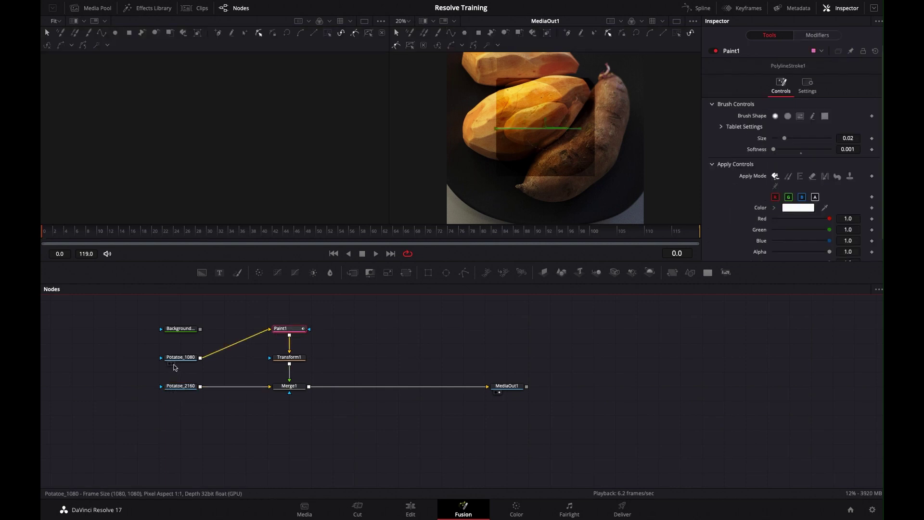
click(179, 358)
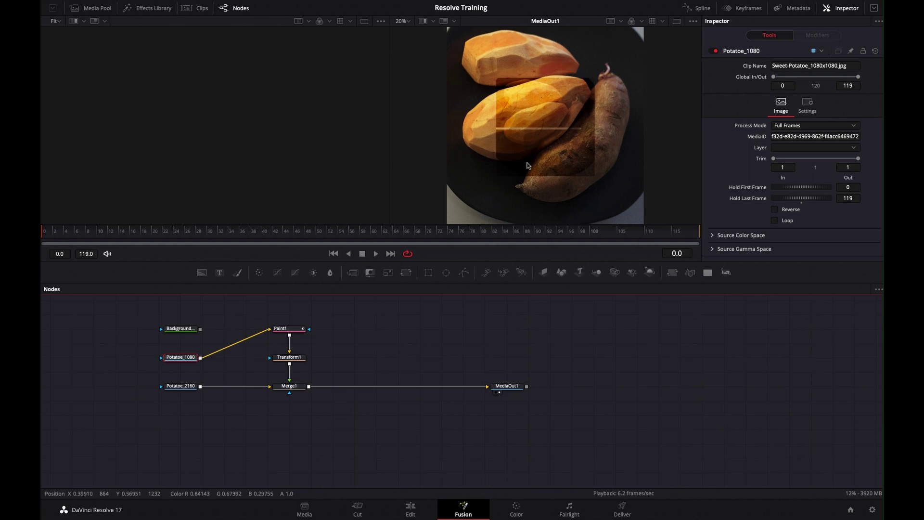
click(181, 386)
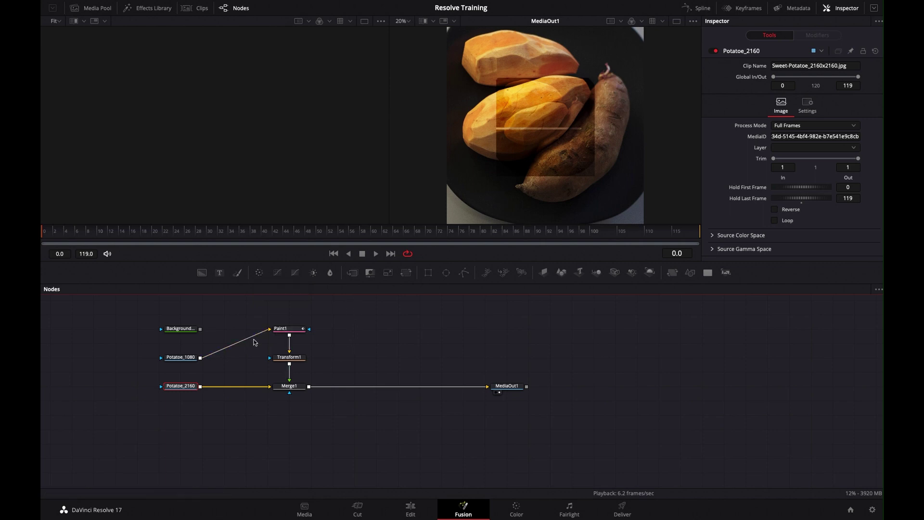
click(272, 332)
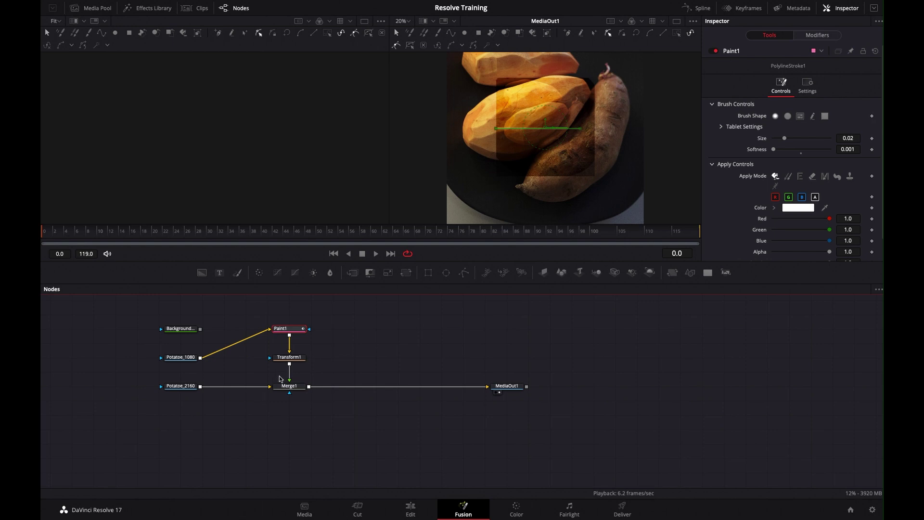
mouse_move(294, 358)
mouse_down()
mouse_move(360, 358)
mouse_move(273, 358)
mouse_move(294, 358)
mouse_up()
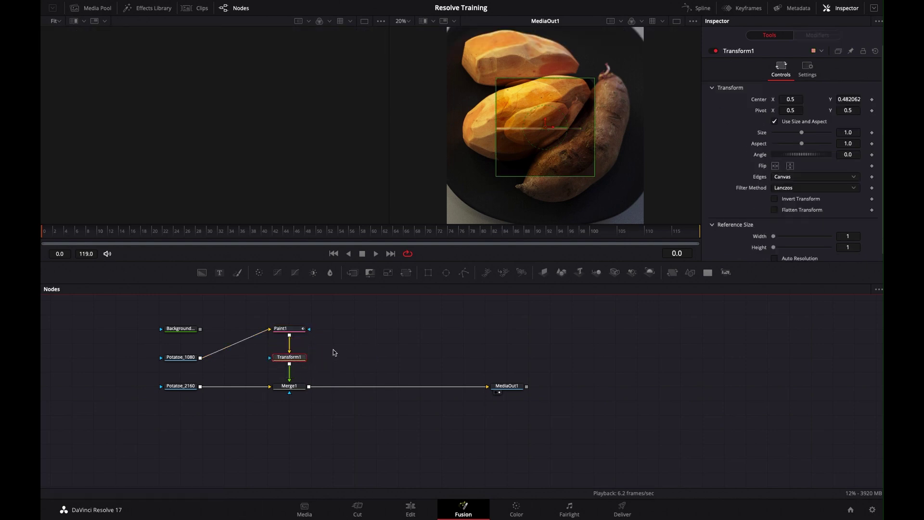
click(248, 457)
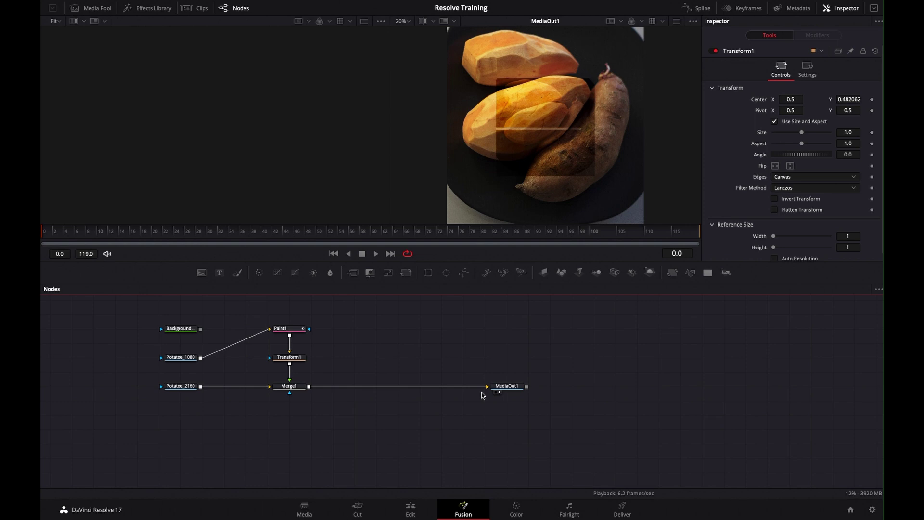
drag(189, 359, 185, 329)
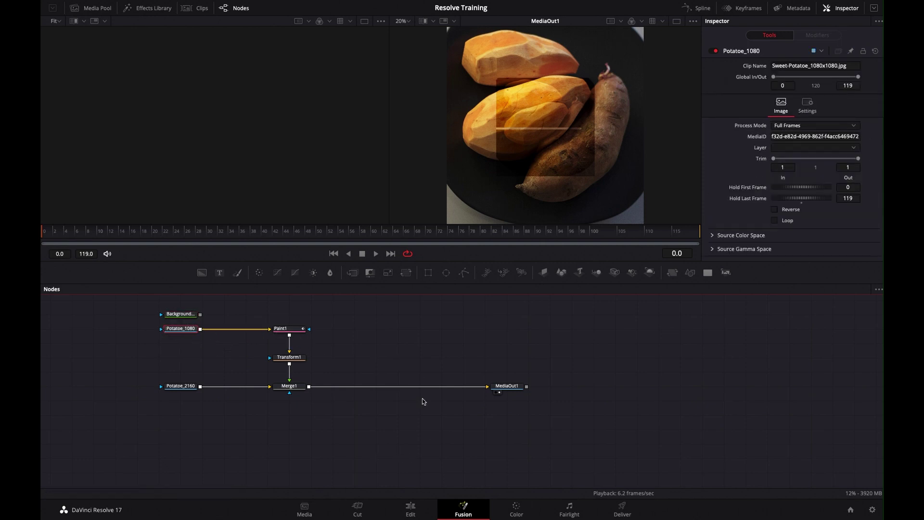